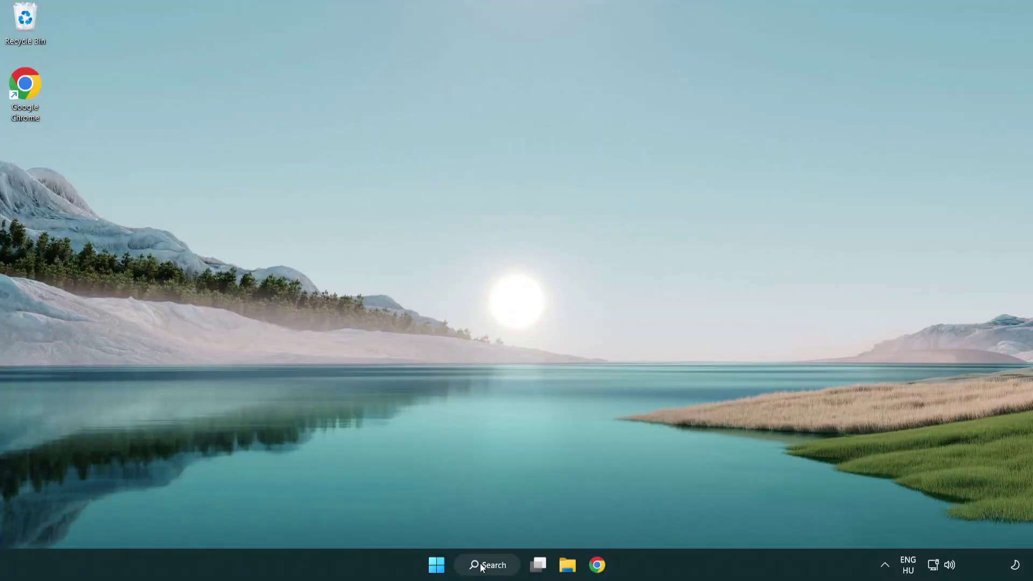
Step: Search Windows for 'device manager' and launch Device Manager from the results
{"action": "left_click", "coordinate": [492, 568]}
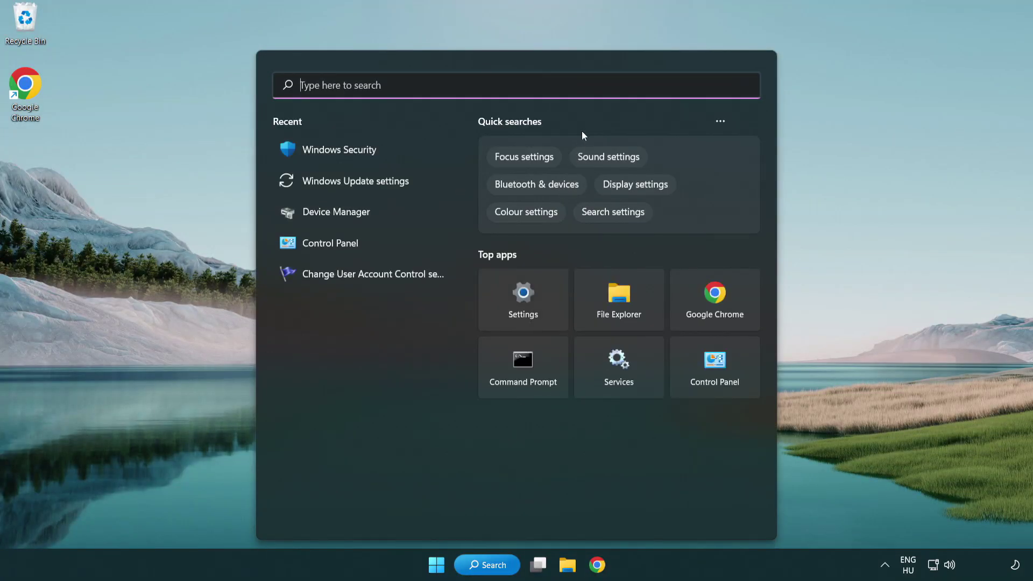
{"action": "type", "text": "dev"}
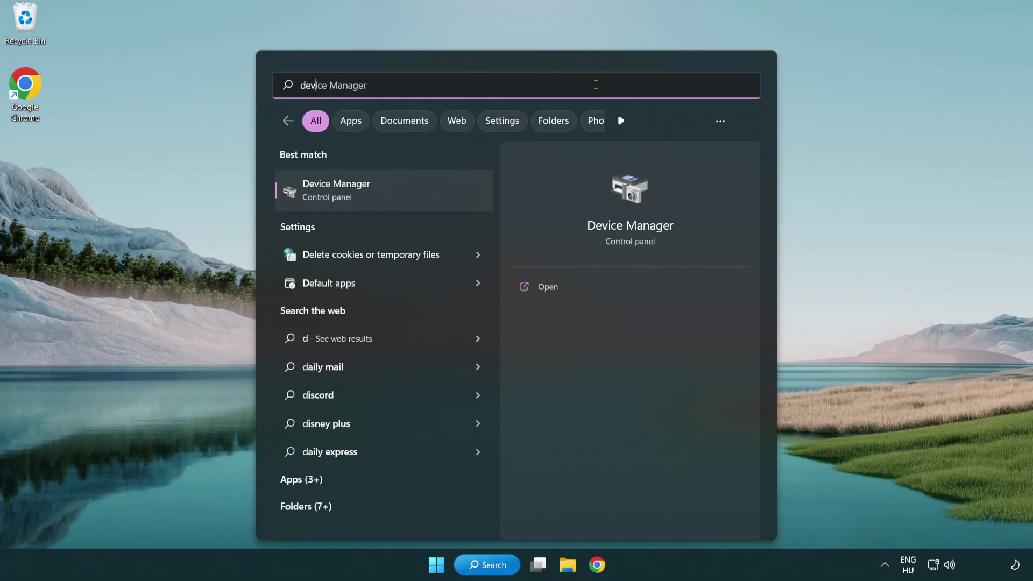
{"action": "type", "text": "ice manager"}
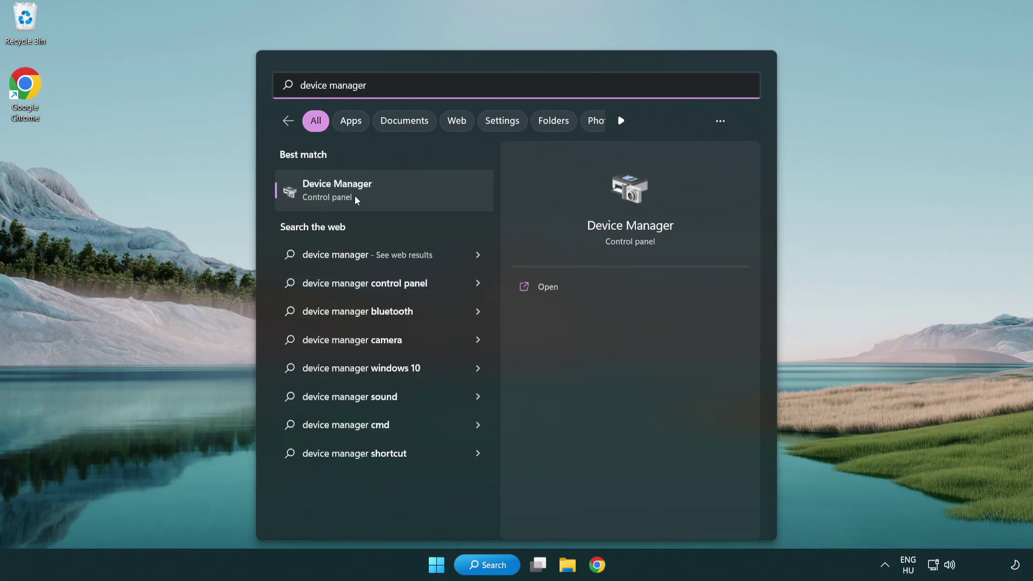
{"action": "left_click", "coordinate": [411, 194]}
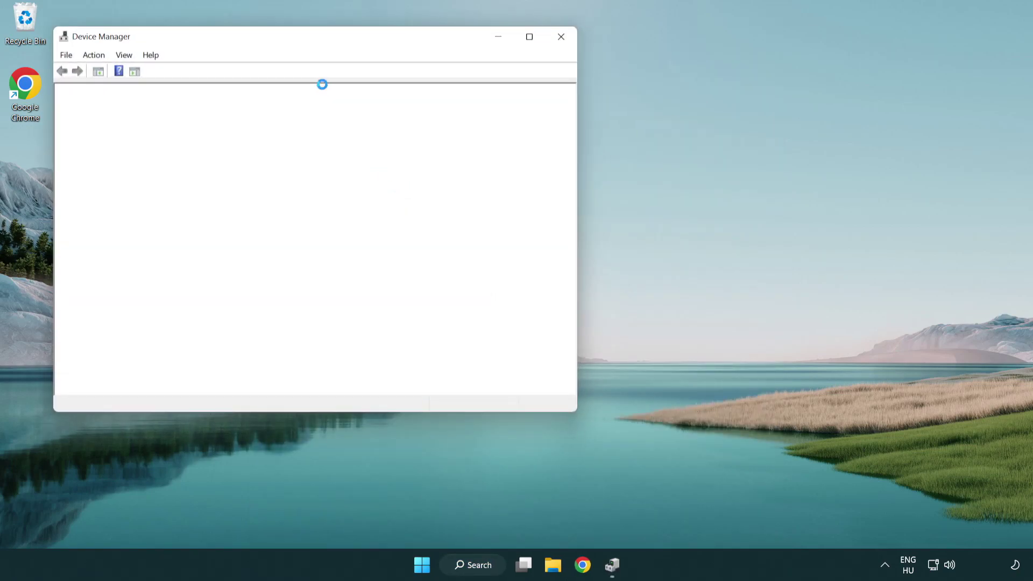
Step: Expand Display adapters and bring up the actions menu for the VMware SVGA 3D adapter
{"action": "left_click_drag", "start_coordinate": [282, 40], "coordinate": [455, 104]}
{"action": "left_click", "coordinate": [283, 216]}
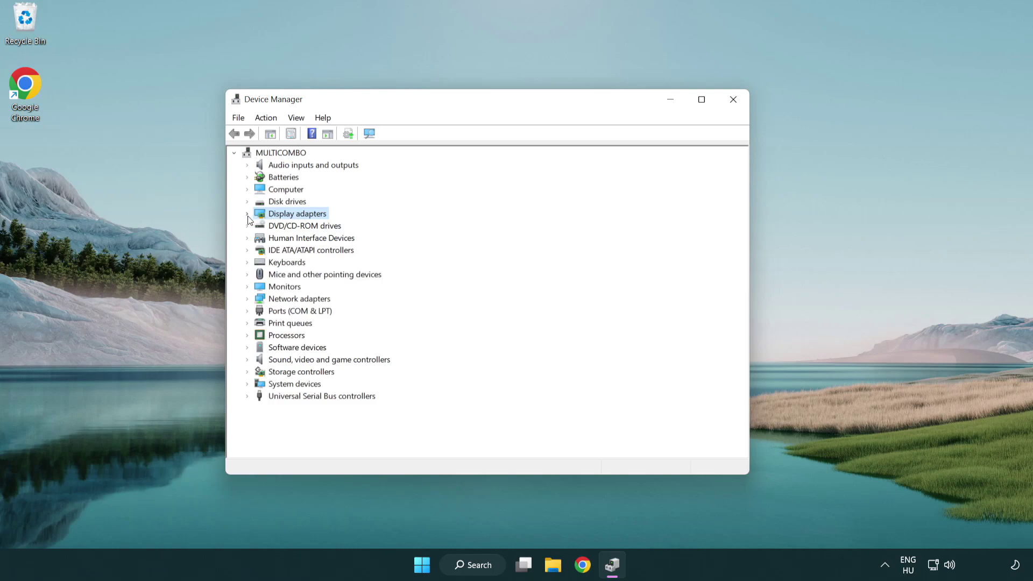
{"action": "left_click", "coordinate": [247, 214]}
{"action": "left_click", "coordinate": [306, 228]}
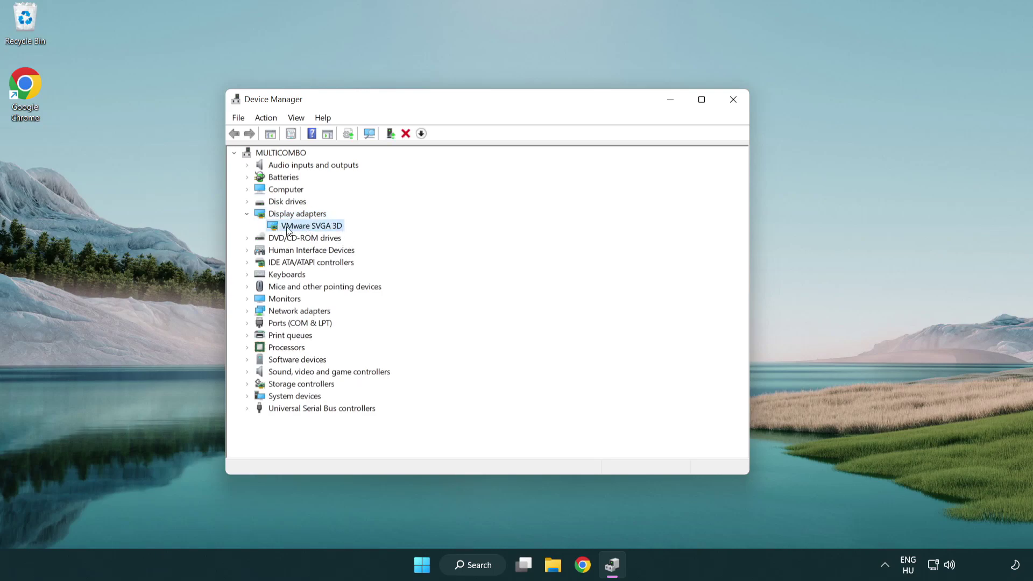
{"action": "right_click", "coordinate": [308, 230]}
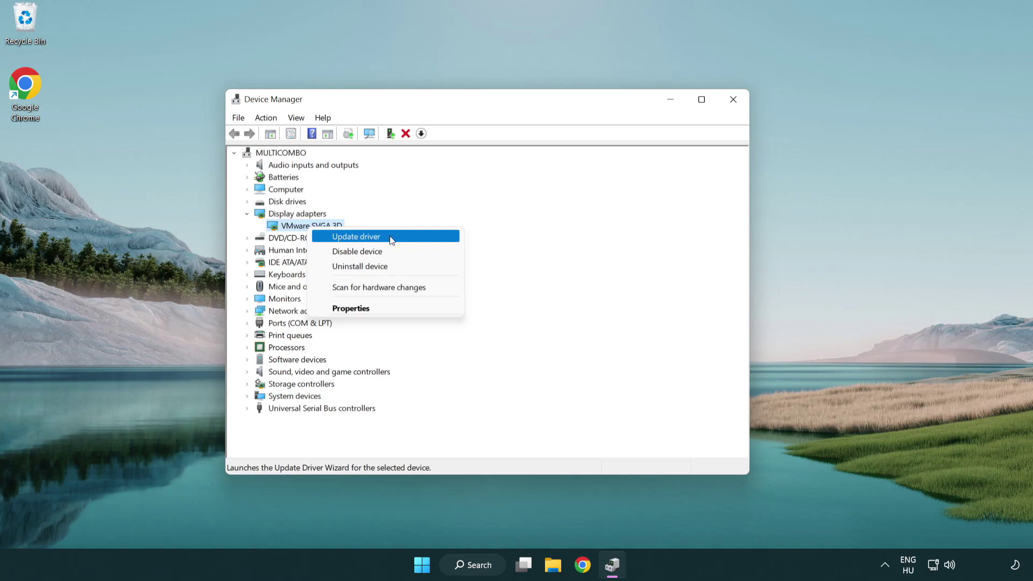
Step: Search automatically for a VMware SVGA 3D driver, dismiss the 'best driver installed' result, and close Device Manager
{"action": "left_click", "coordinate": [408, 237]}
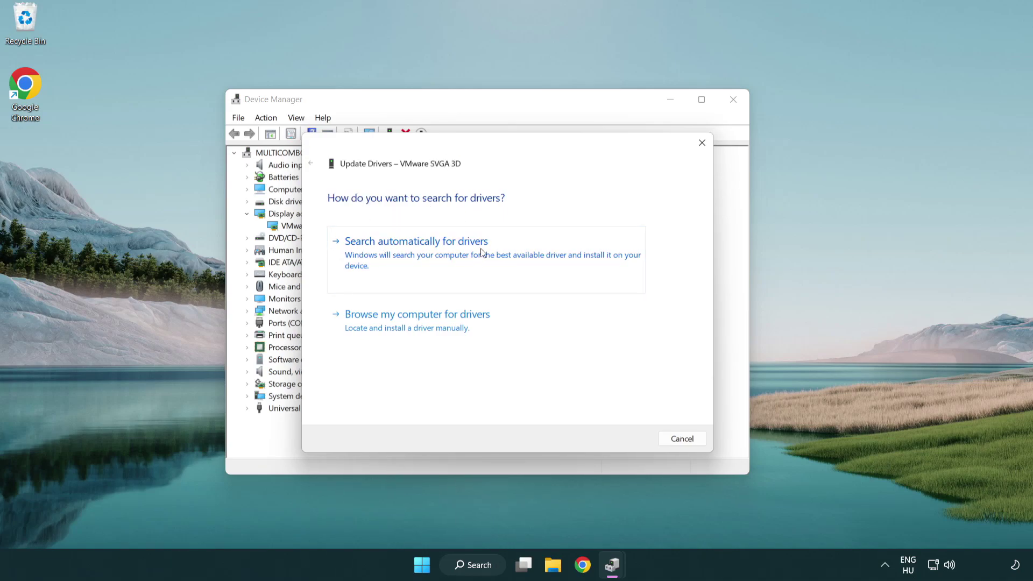
{"action": "left_click", "coordinate": [453, 250]}
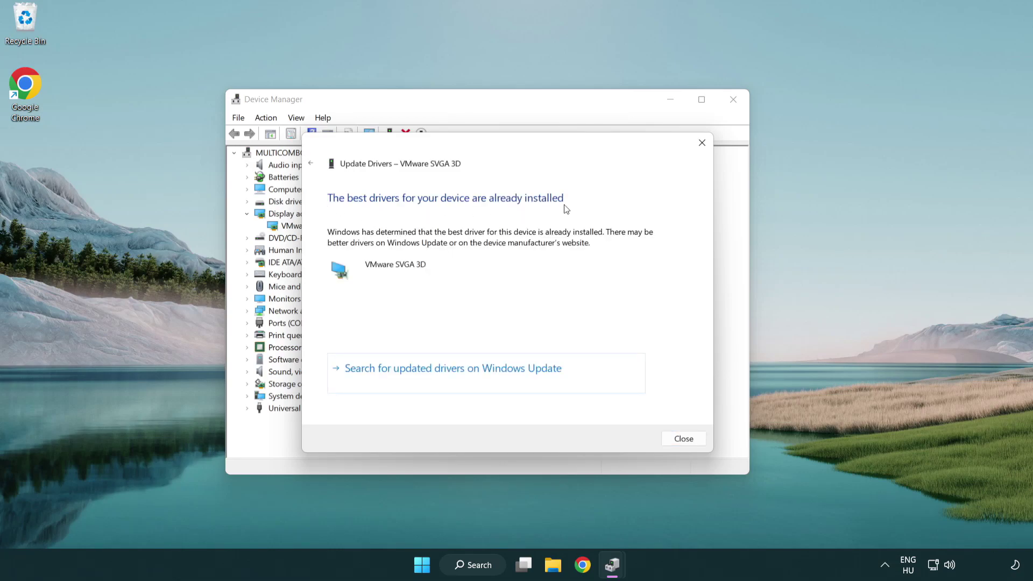
{"action": "left_click", "coordinate": [685, 439]}
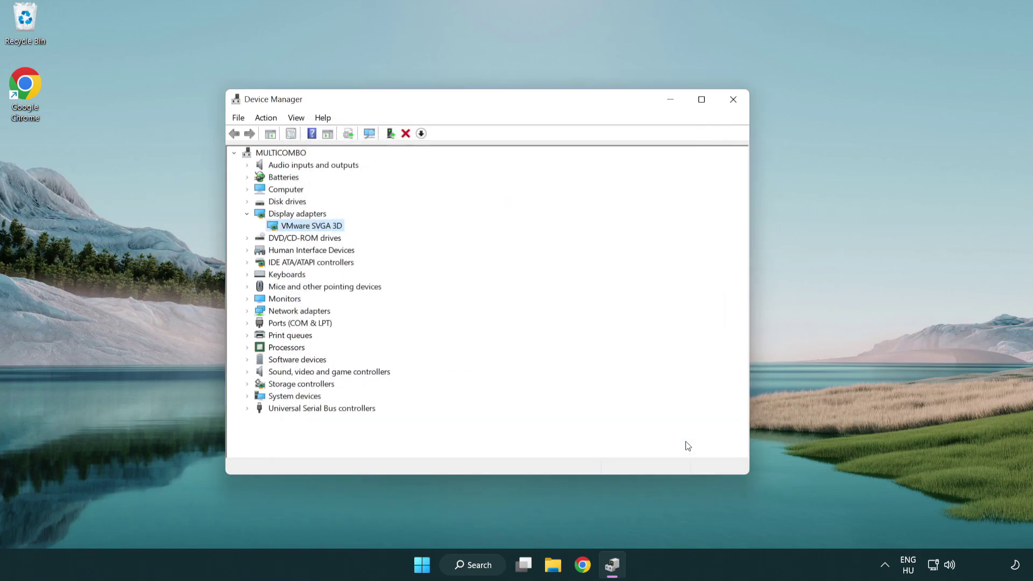
{"action": "left_click", "coordinate": [735, 100]}
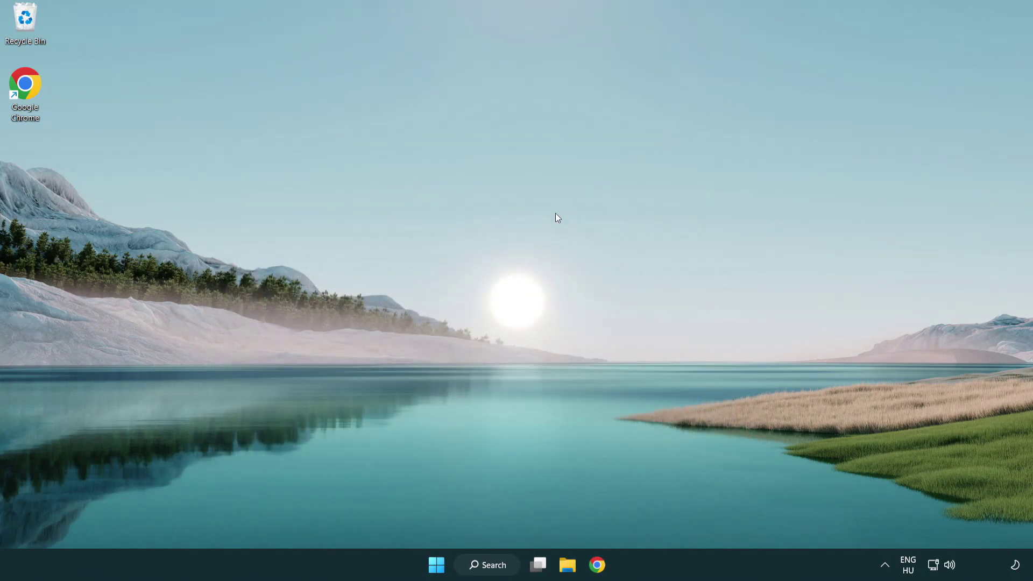
Step: Search Windows for 'update'
{"action": "left_click", "coordinate": [496, 564]}
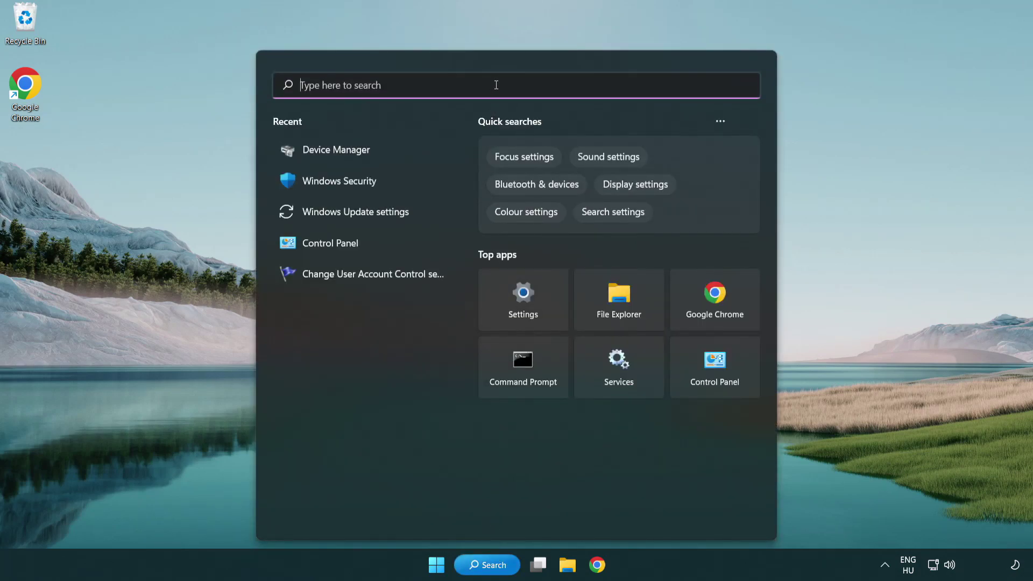
{"action": "type", "text": "update"}
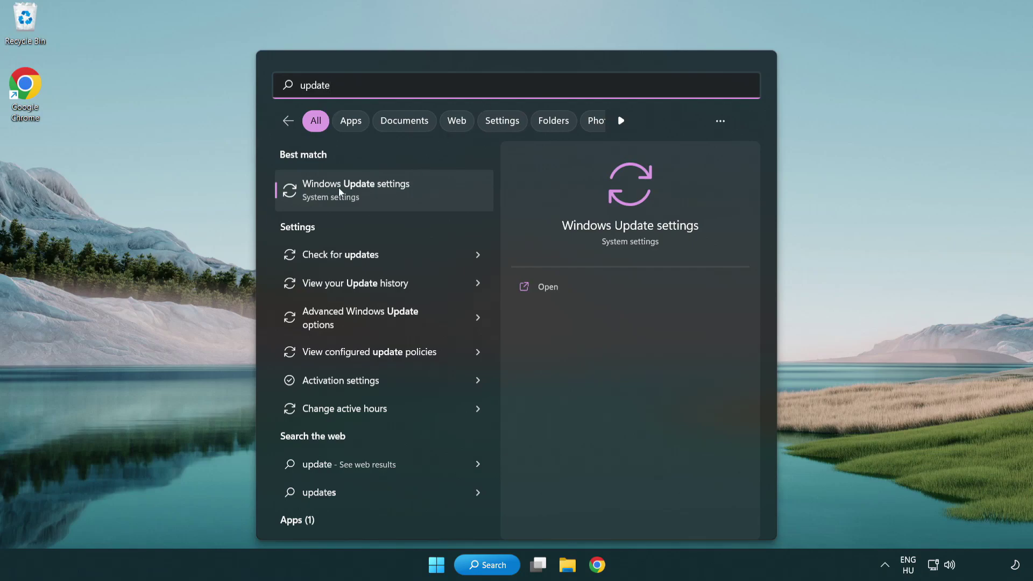
Step: Open Windows Update, check for updates until it reports up to date, then close Settings
{"action": "left_click", "coordinate": [404, 199]}
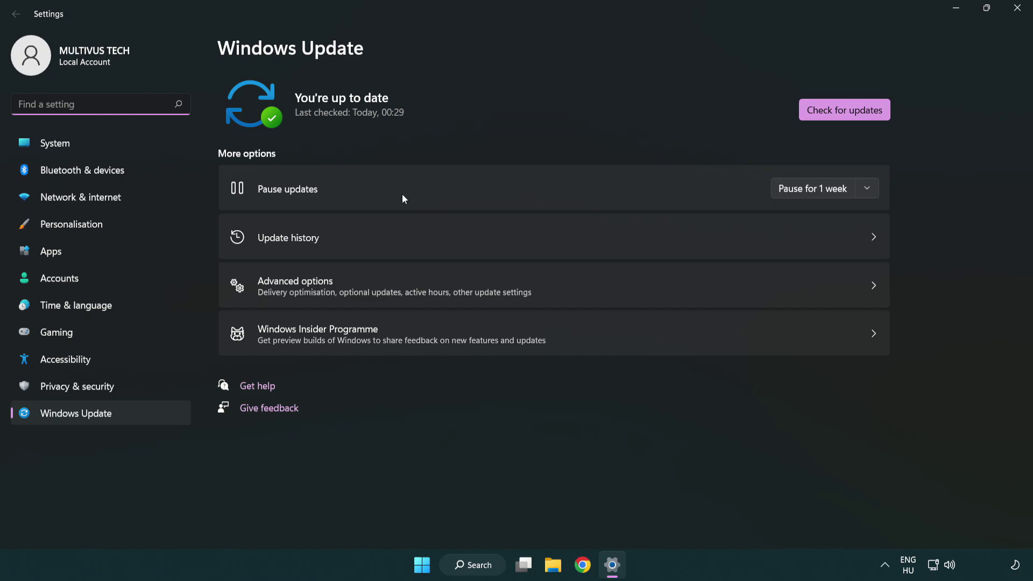
{"action": "left_click", "coordinate": [865, 115]}
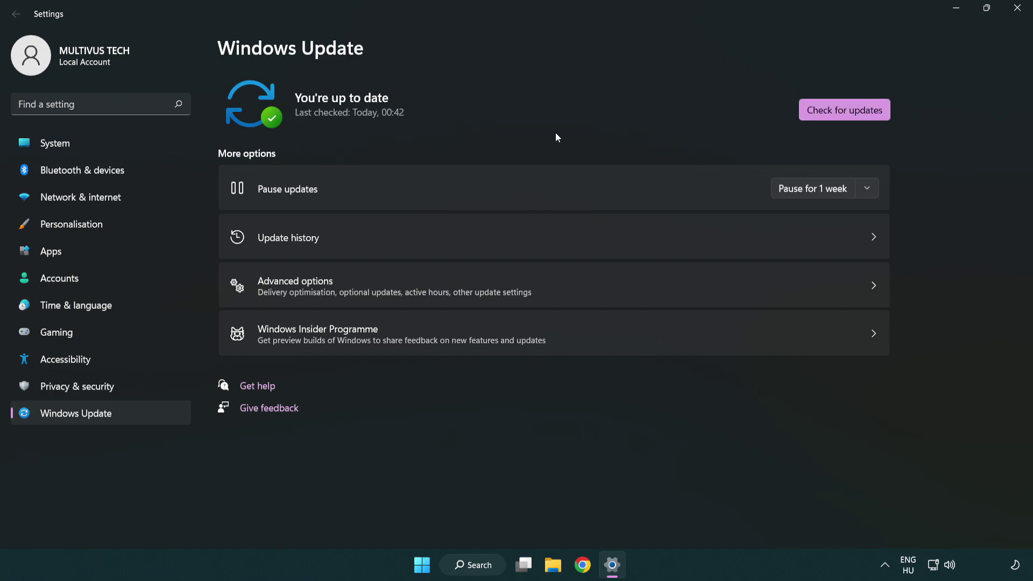
{"action": "left_click", "coordinate": [1016, 9]}
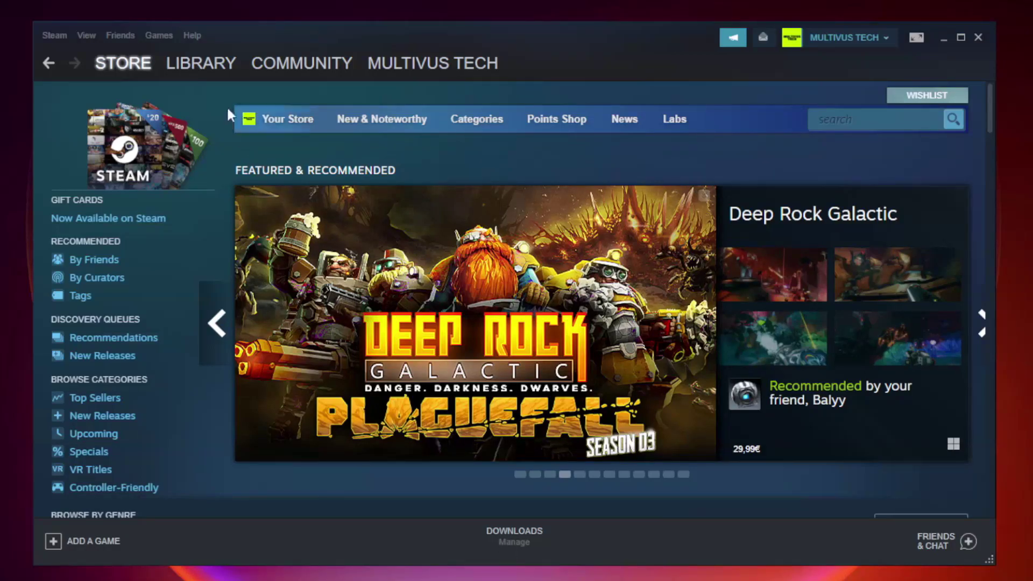
Step: Go to Steam's Library Home and open the menu for YOUR NOT WORKING GAME
{"action": "mouse_move", "coordinate": [217, 66]}
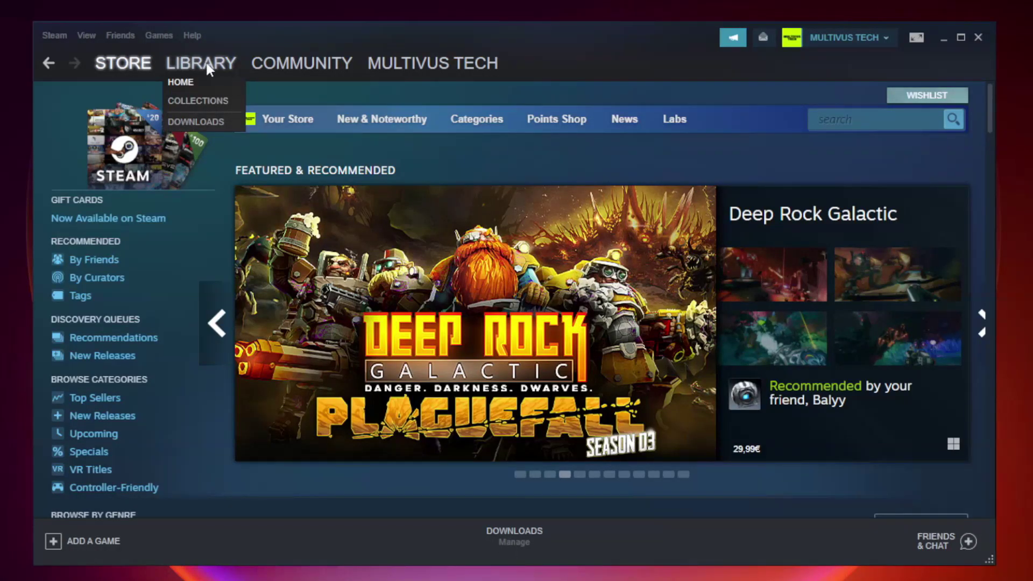
{"action": "left_click", "coordinate": [209, 68]}
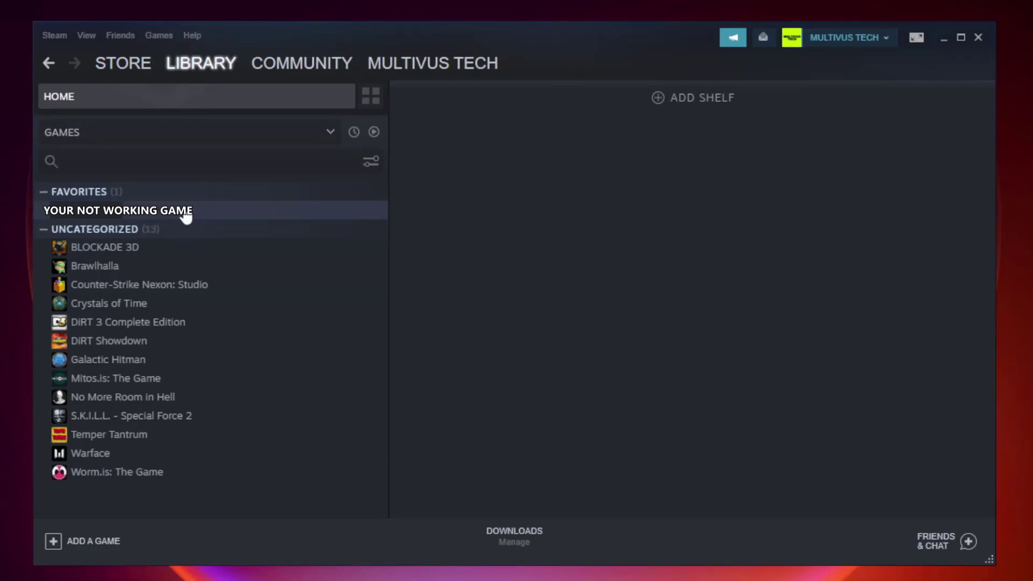
{"action": "right_click", "coordinate": [223, 215]}
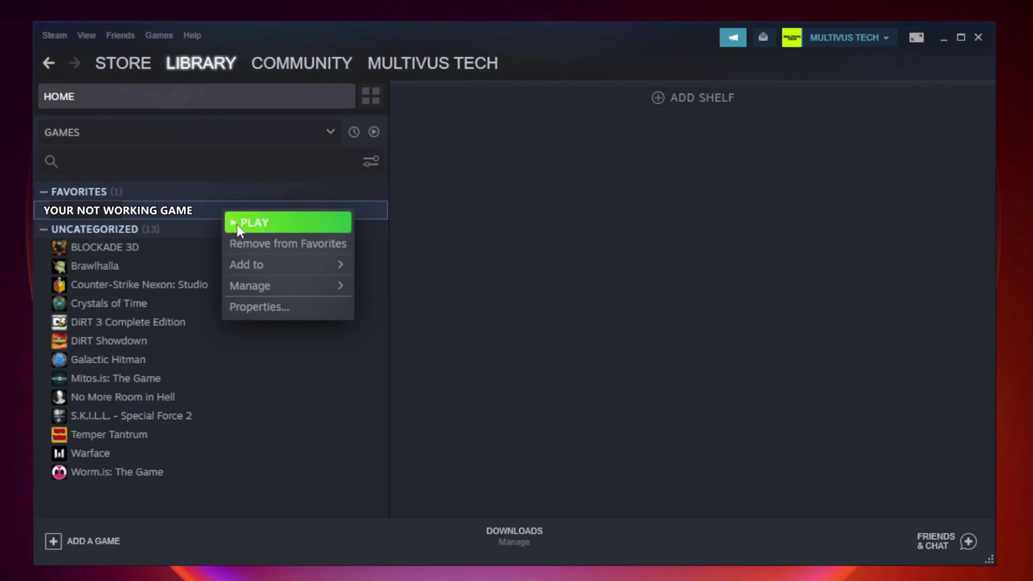
Step: Verify the game's files from Properties > Local Files, validating all 9192 files
{"action": "left_click", "coordinate": [285, 306]}
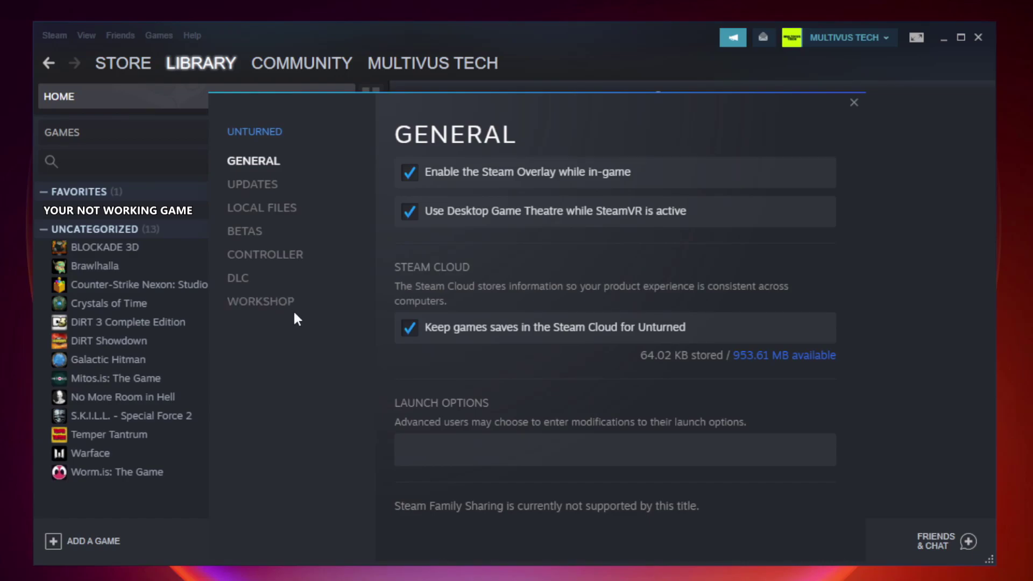
{"action": "left_click", "coordinate": [276, 218]}
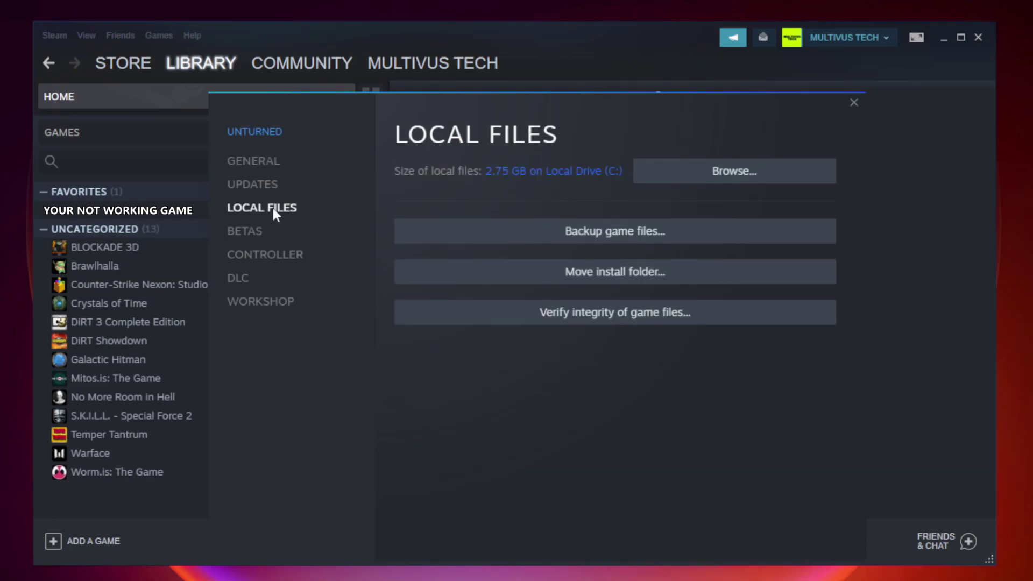
{"action": "left_click", "coordinate": [625, 322]}
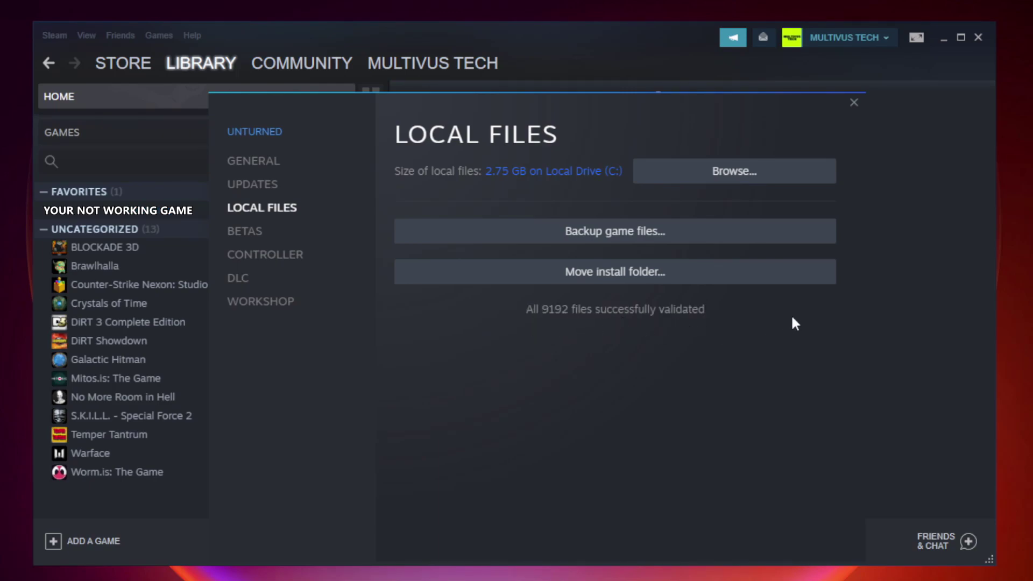
Step: Open the game's install folder and the Properties dialog of the YOUR NOT WORKING GAME shortcut
{"action": "left_click", "coordinate": [738, 182]}
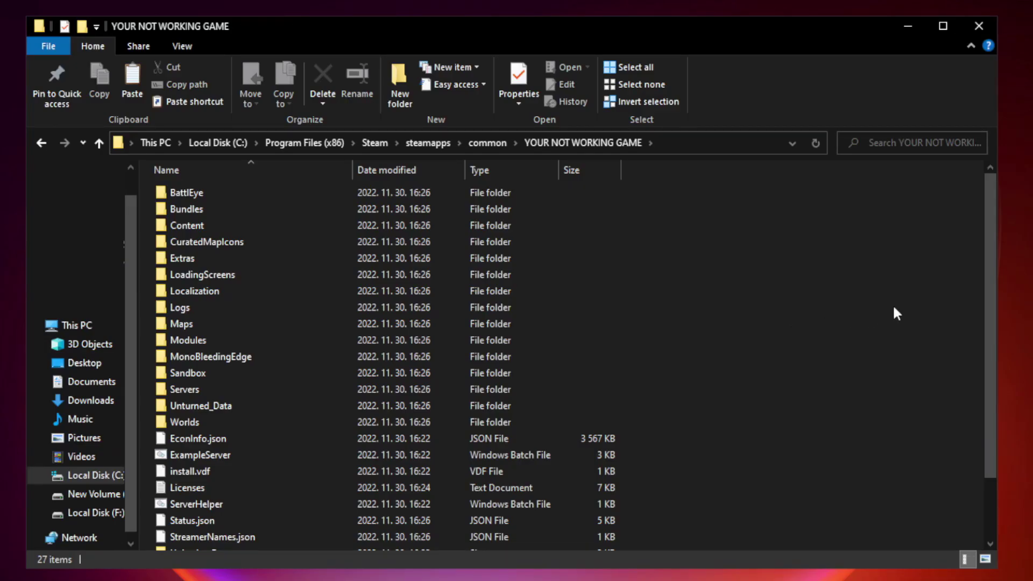
{"action": "left_click_drag", "start_coordinate": [992, 287], "coordinate": [991, 370]}
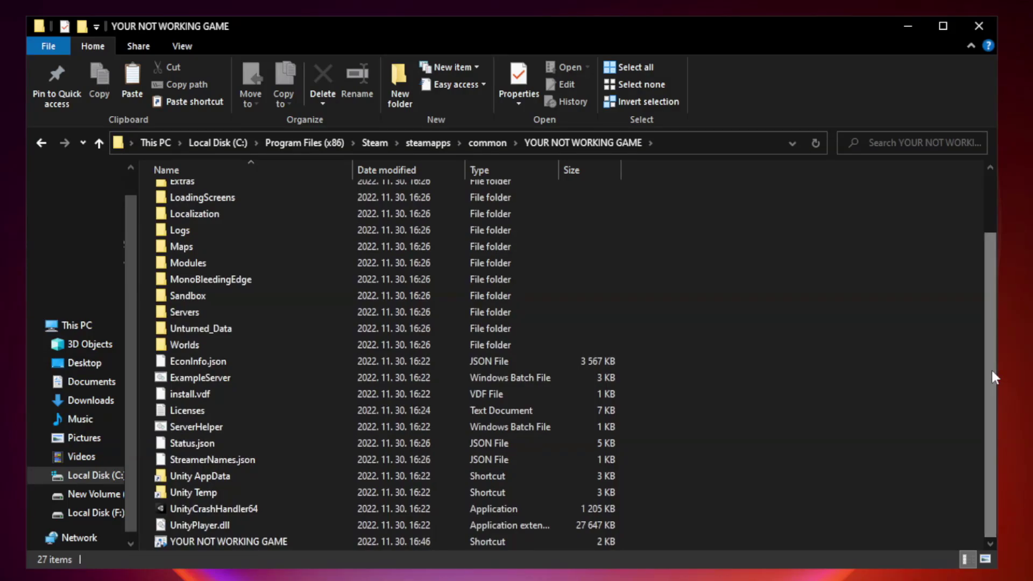
{"action": "left_click", "coordinate": [411, 540]}
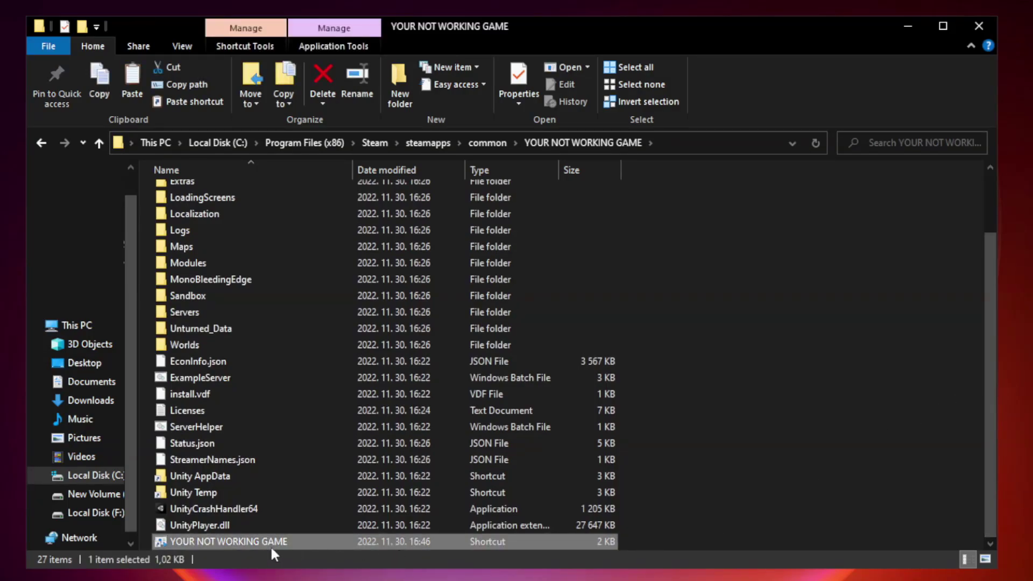
{"action": "right_click", "coordinate": [350, 542]}
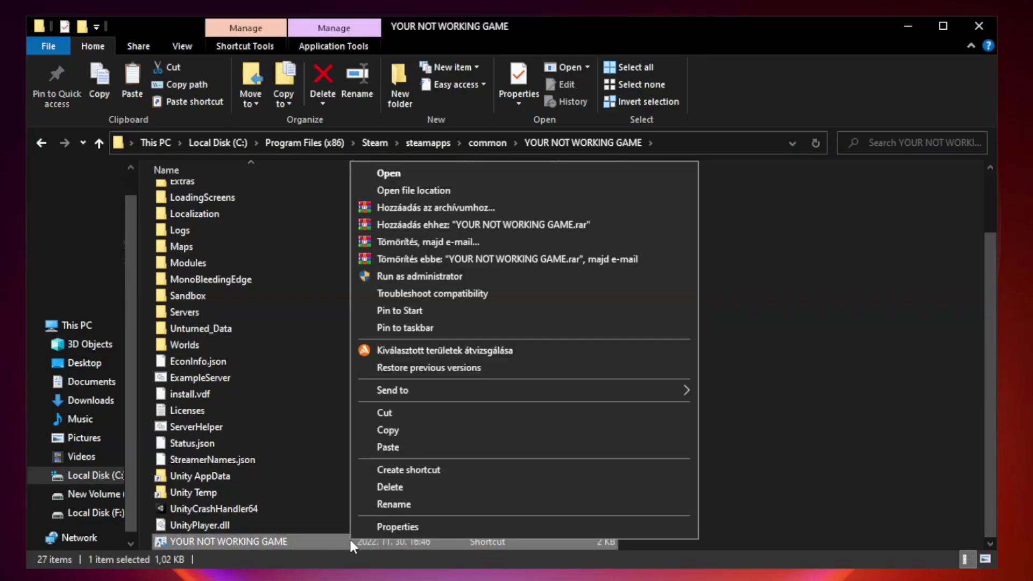
{"action": "left_click", "coordinate": [520, 528]}
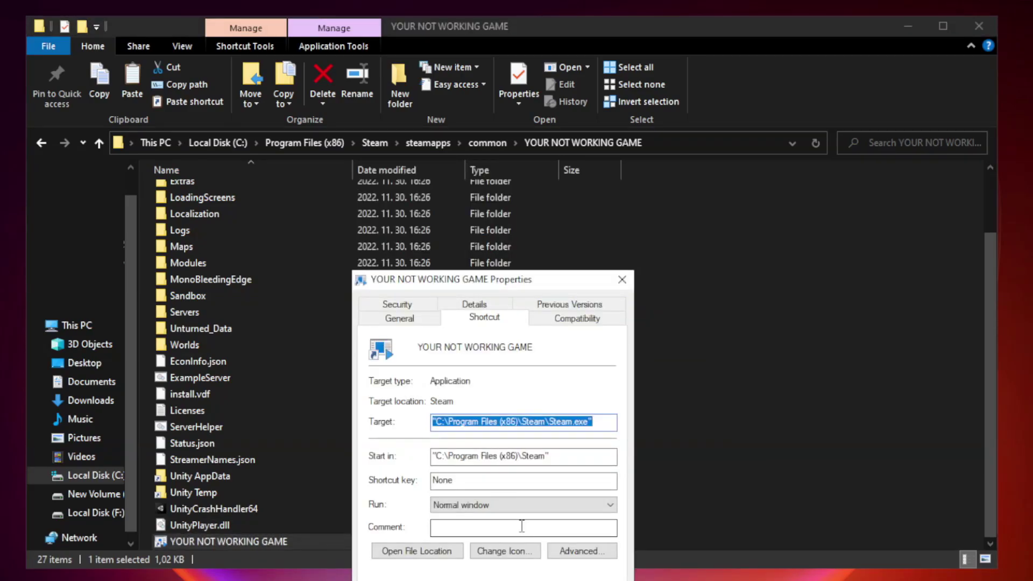
{"action": "left_click_drag", "start_coordinate": [514, 285], "coordinate": [512, 118]}
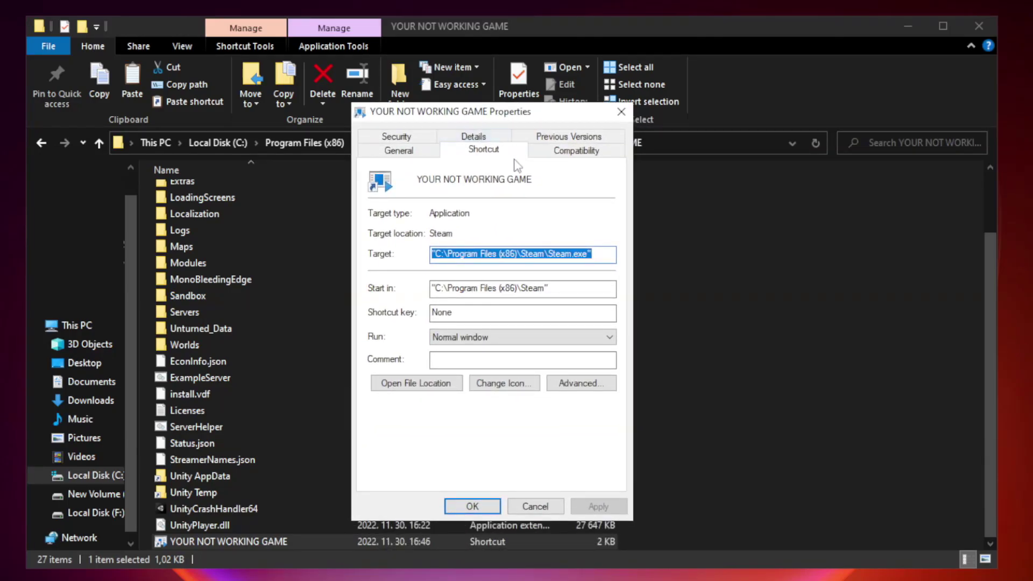
Step: Set the shortcut to Windows 8 compatibility mode as administrator with fullscreen optimizations disabled, and apply
{"action": "left_click", "coordinate": [575, 154]}
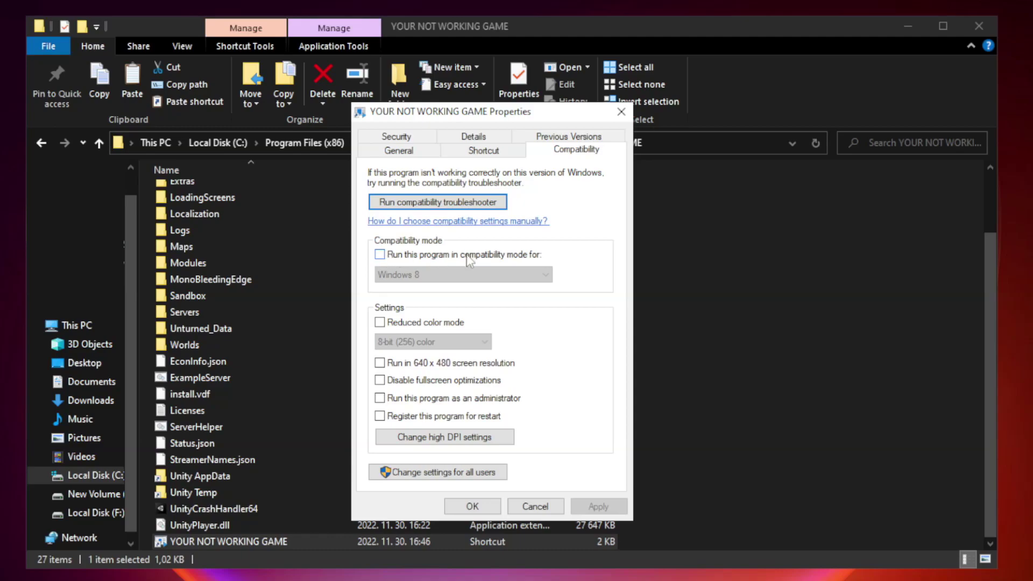
{"action": "left_click", "coordinate": [411, 257]}
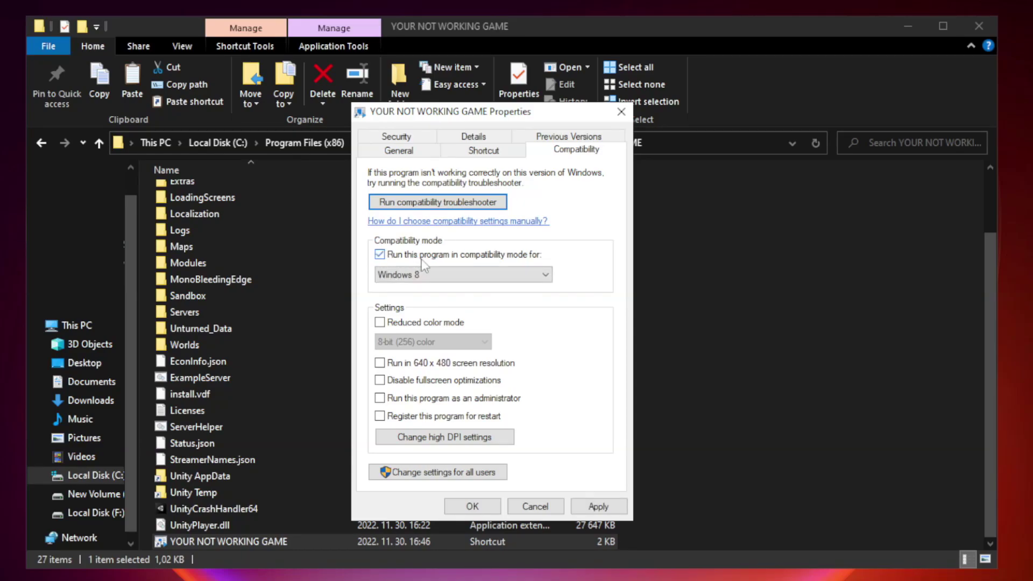
{"action": "left_click", "coordinate": [460, 276]}
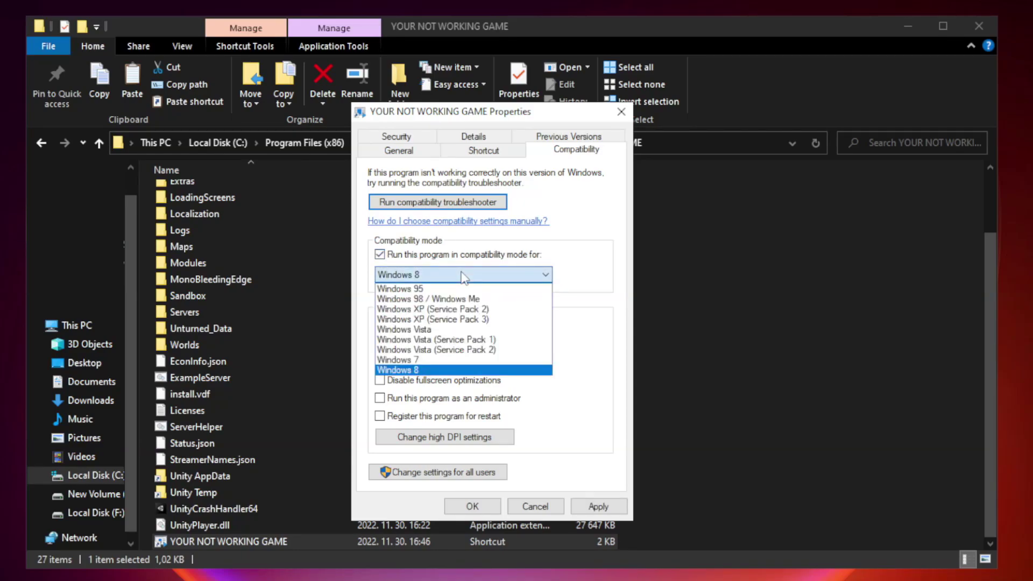
{"action": "left_click", "coordinate": [437, 370]}
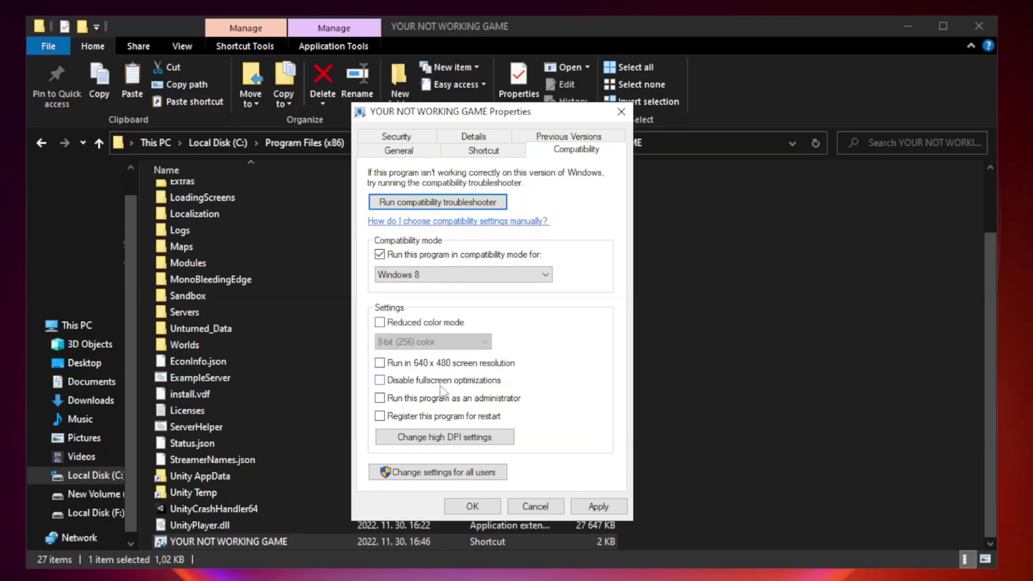
{"action": "left_click", "coordinate": [405, 382]}
{"action": "left_click", "coordinate": [603, 508]}
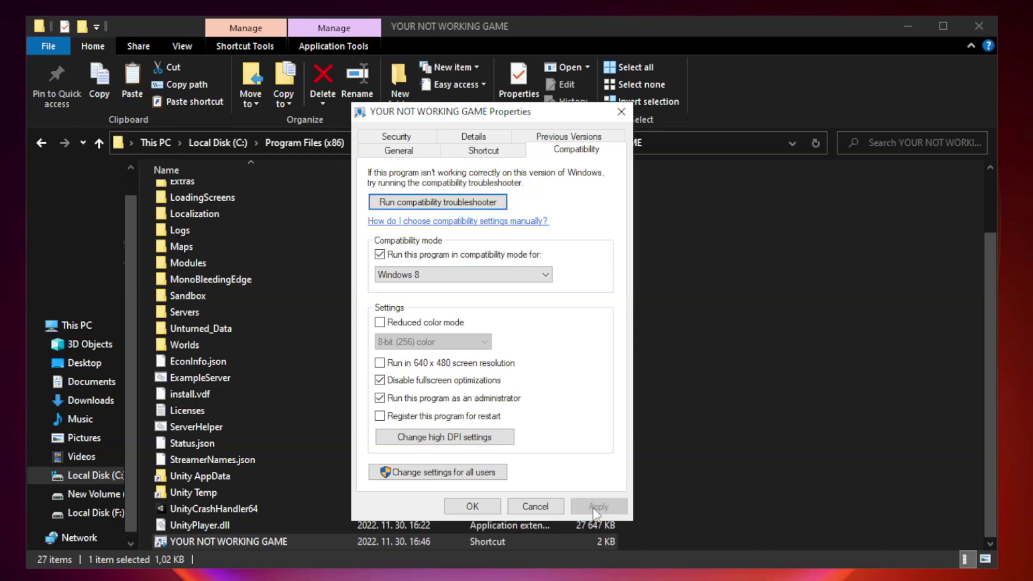
{"action": "left_click", "coordinate": [471, 506]}
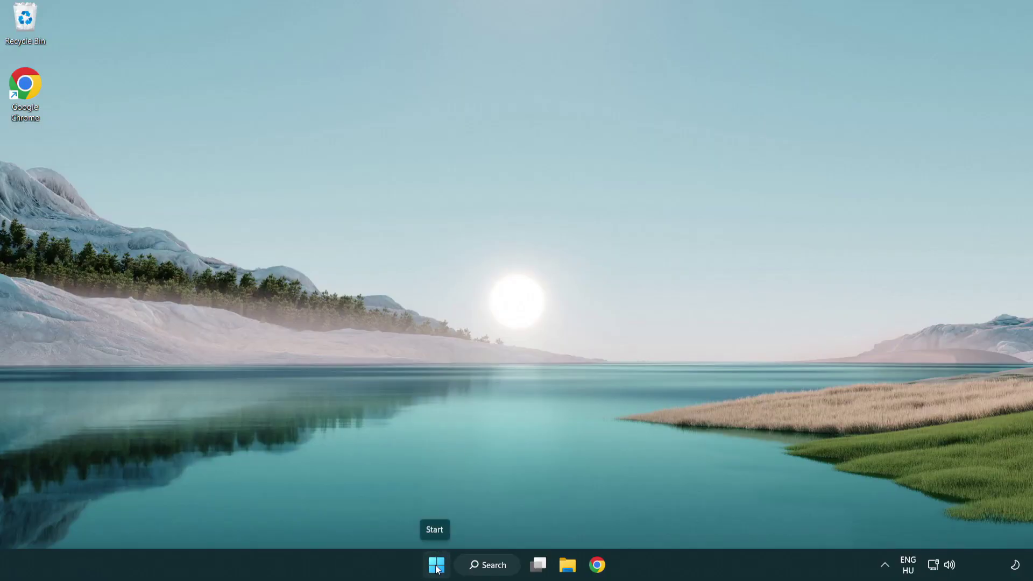
Step: Launch Task Manager from the Start button's Win+X menu
{"action": "right_click", "coordinate": [437, 569]}
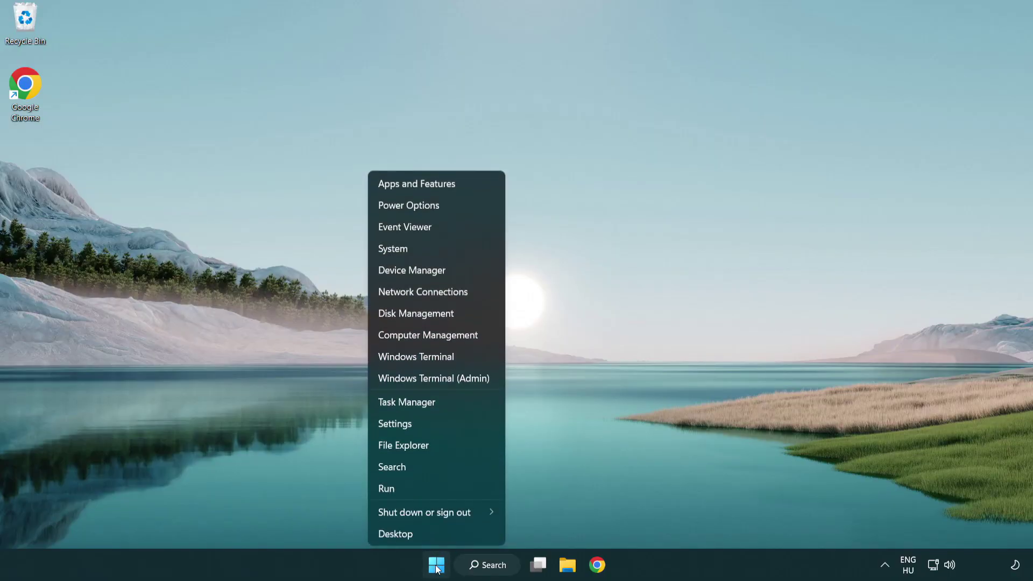
{"action": "left_click", "coordinate": [456, 408]}
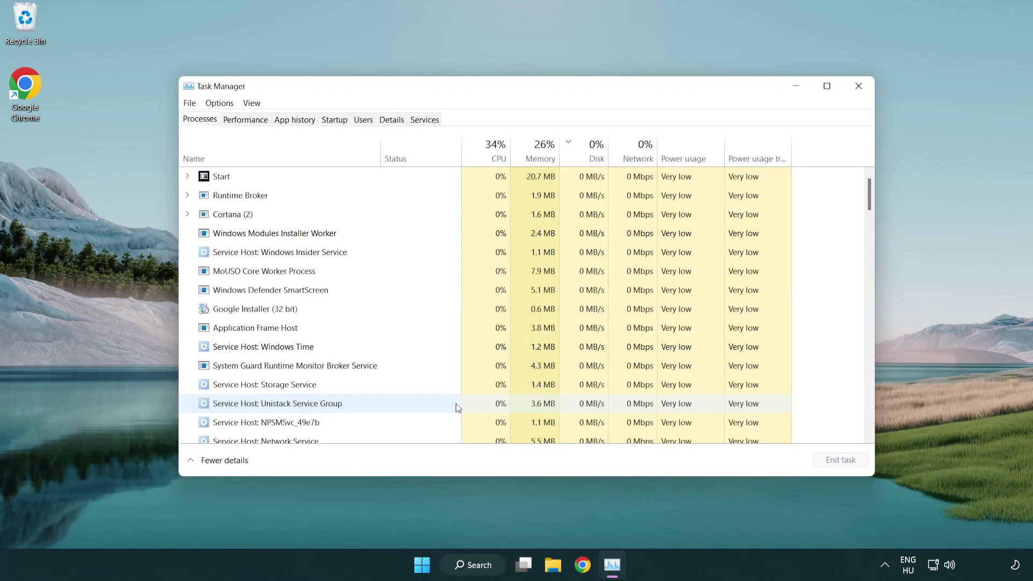
Step: Disable Terminal, Phone Link, Cortana and Windows Security notifications at startup, then close Task Manager
{"action": "left_click", "coordinate": [337, 121]}
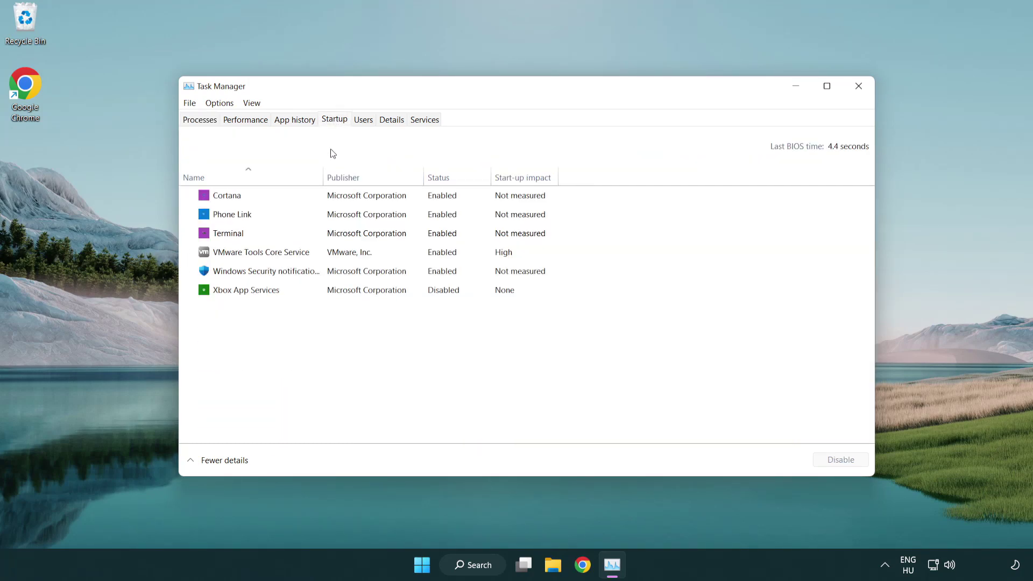
{"action": "left_click", "coordinate": [339, 235]}
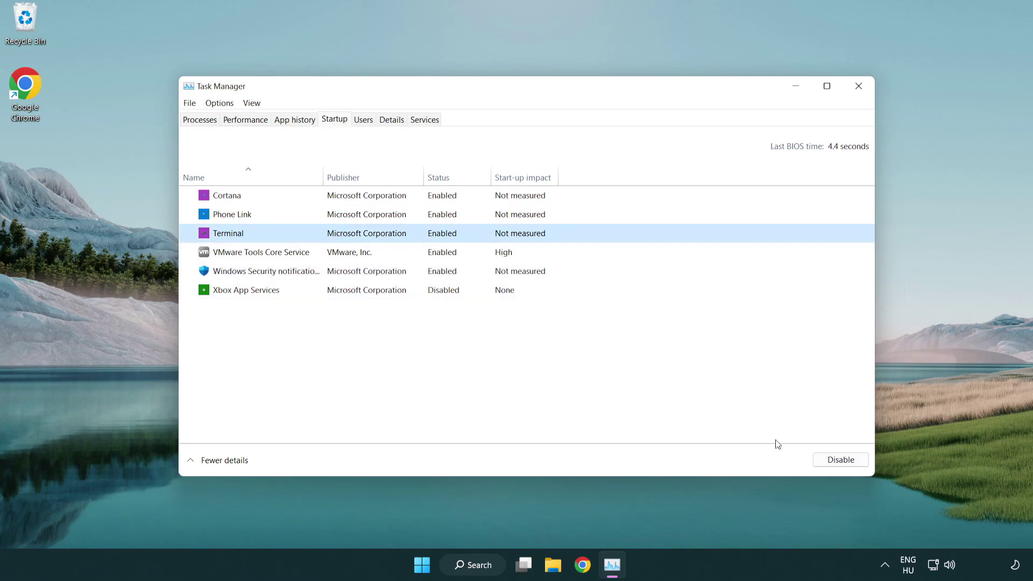
{"action": "left_click", "coordinate": [830, 459]}
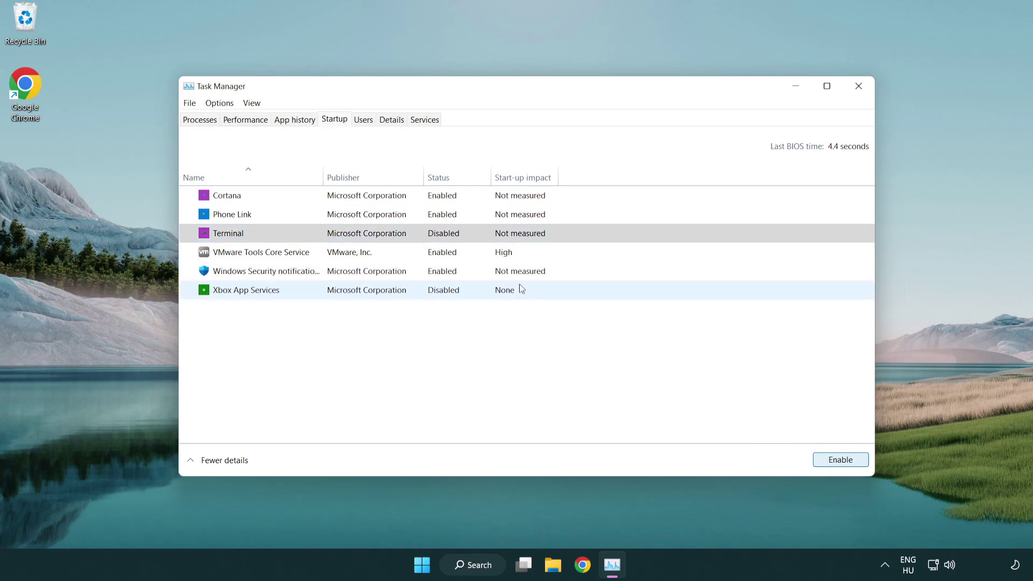
{"action": "left_click", "coordinate": [429, 216]}
{"action": "left_click", "coordinate": [839, 463]}
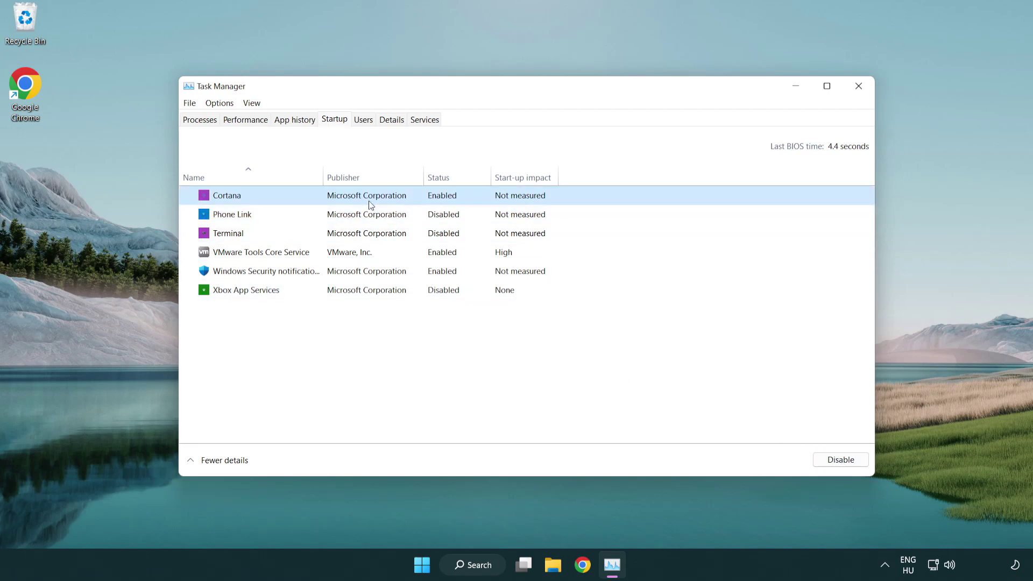
{"action": "left_click", "coordinate": [839, 461]}
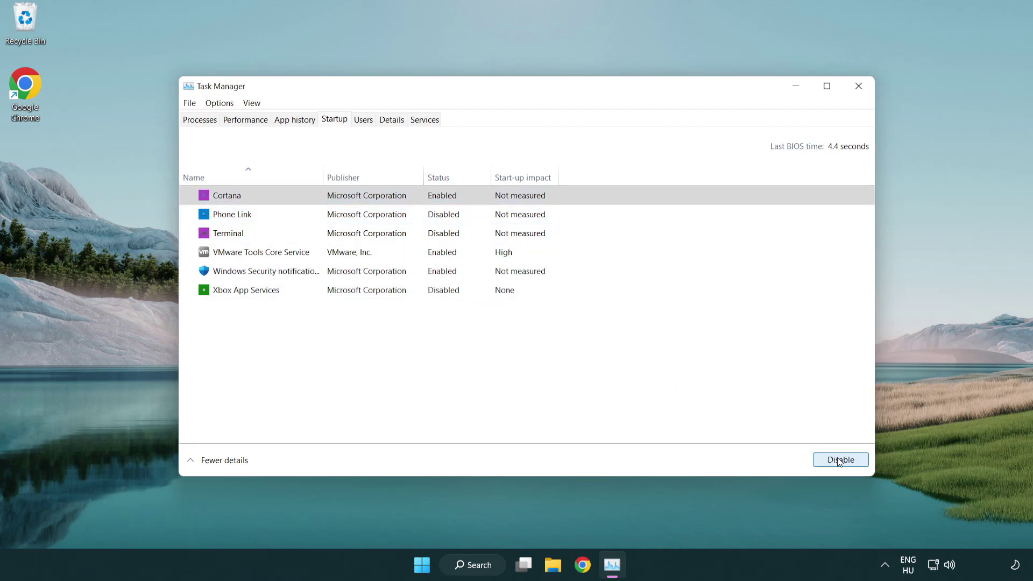
{"action": "left_click", "coordinate": [494, 278]}
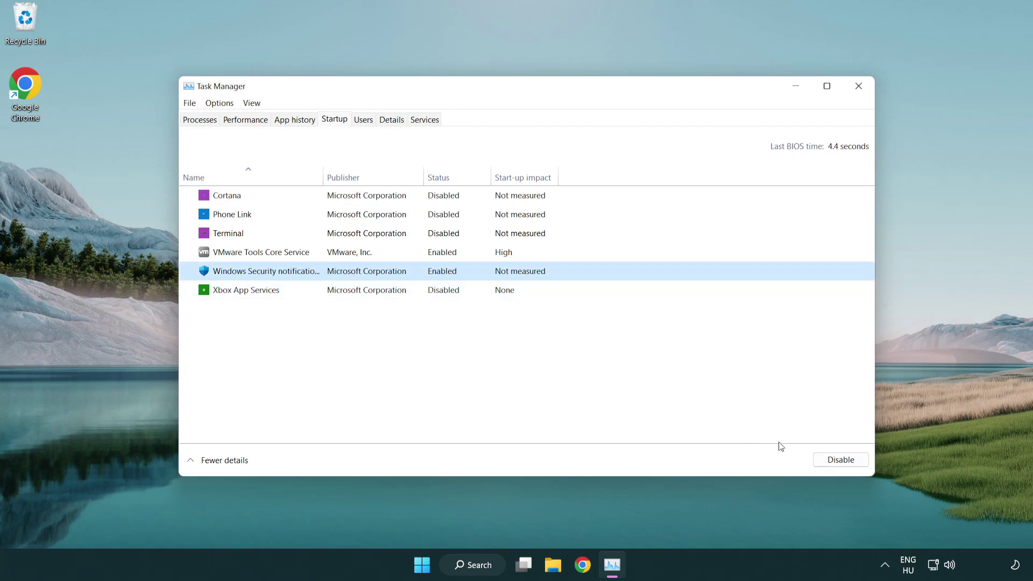
{"action": "left_click", "coordinate": [834, 462]}
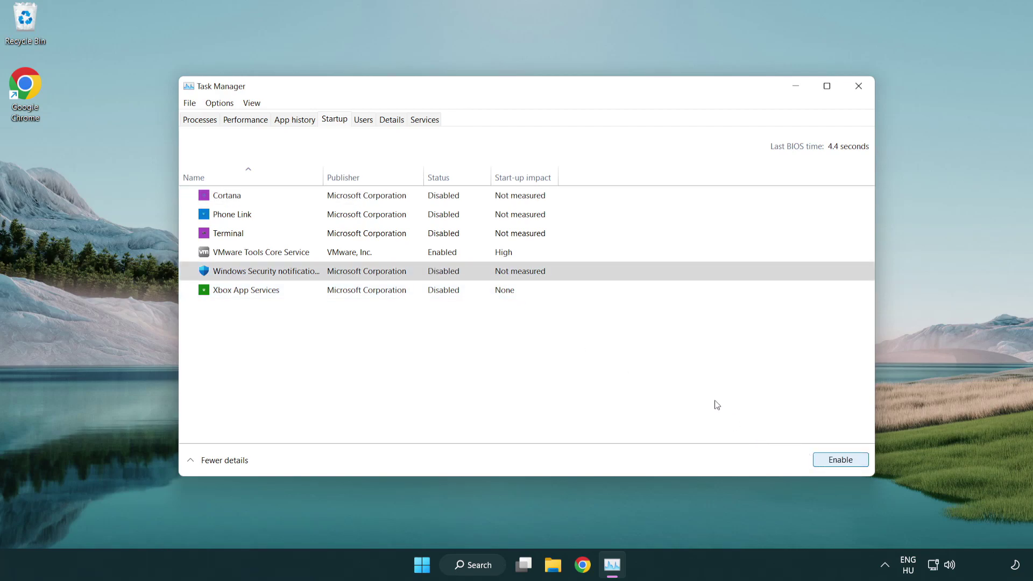
{"action": "left_click", "coordinate": [859, 87]}
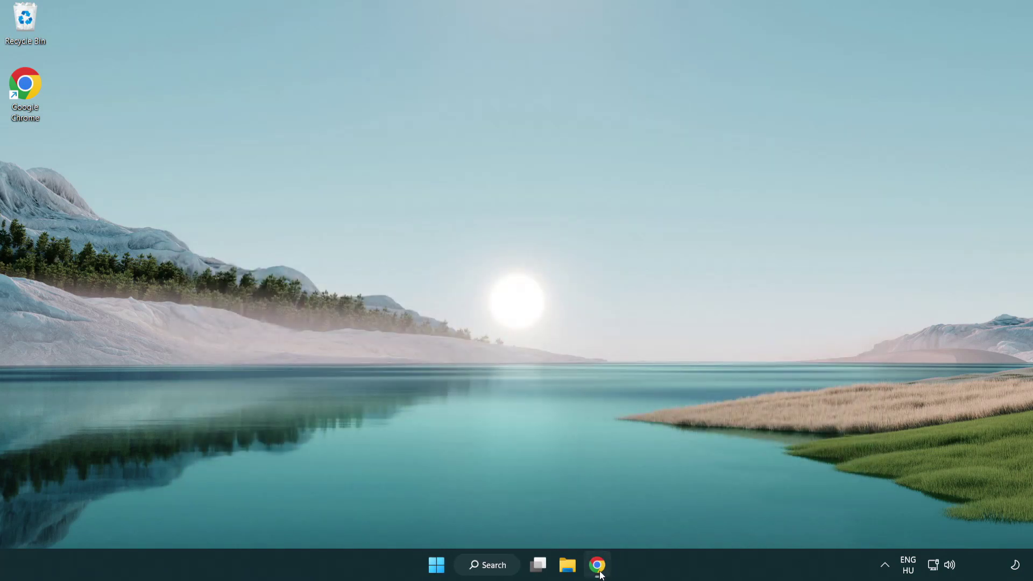
Step: Back in Chrome, download dxwebsetup.exe, the DirectX End-User Runtime Web Installer
{"action": "left_click", "coordinate": [597, 565]}
{"action": "scroll", "coordinate": [428, 455], "scroll_direction": "up", "scroll_amount": 2}
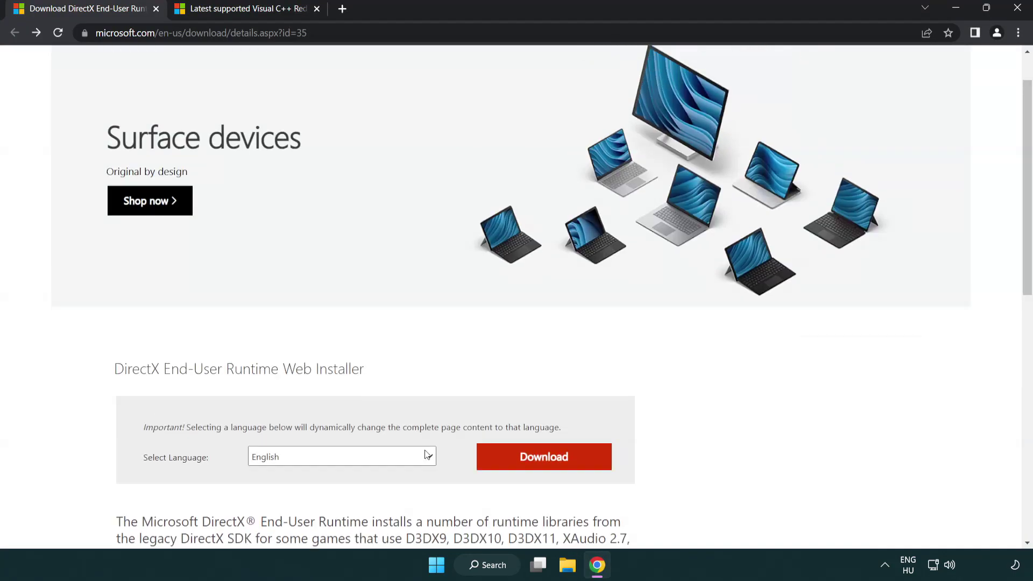
{"action": "scroll", "coordinate": [428, 454], "scroll_direction": "up", "scroll_amount": 1}
{"action": "left_click", "coordinate": [450, 37]}
{"action": "left_click", "coordinate": [451, 36]}
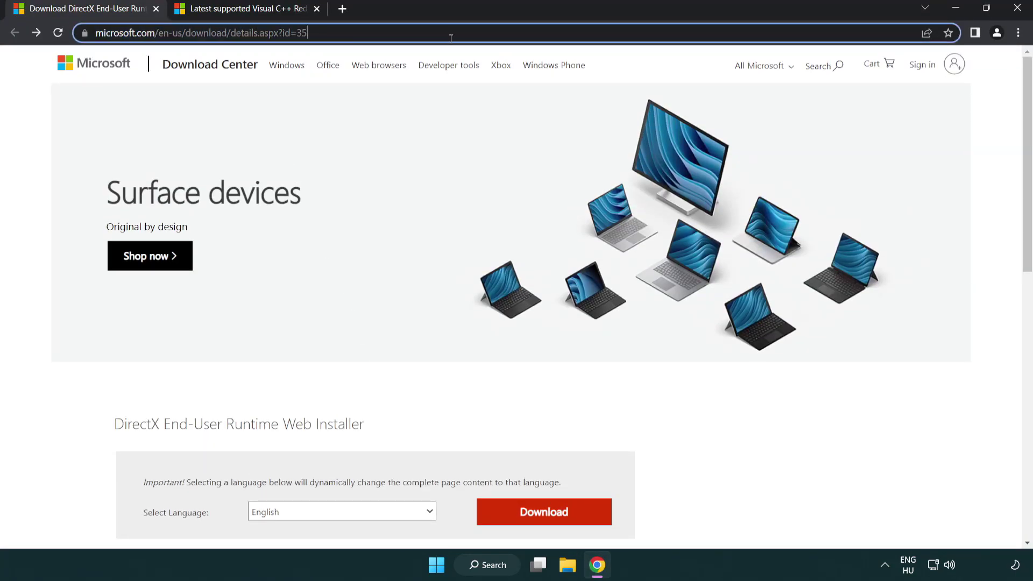
{"action": "left_click", "coordinate": [993, 233]}
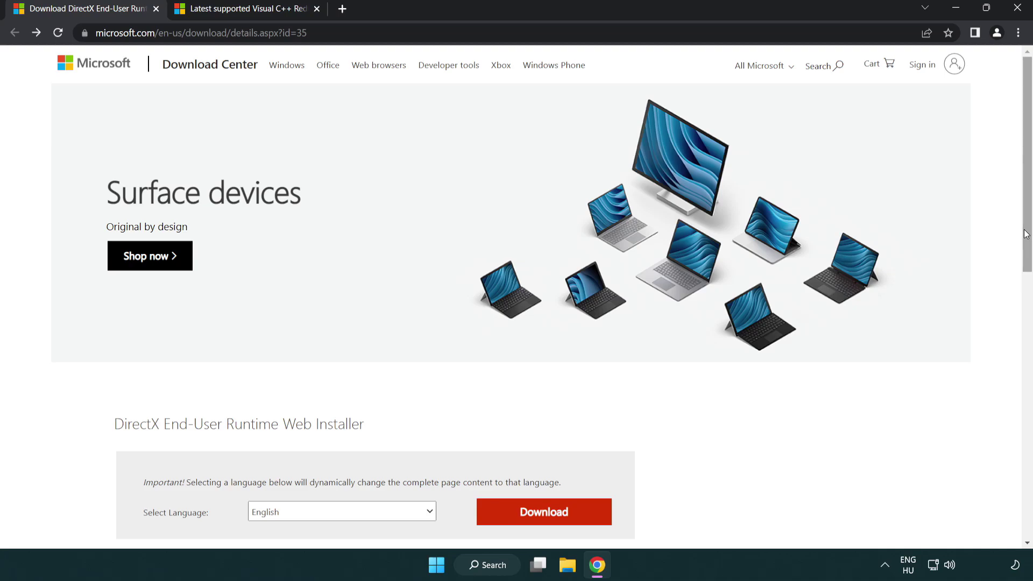
{"action": "left_click_drag", "start_coordinate": [1026, 233], "coordinate": [1021, 297]}
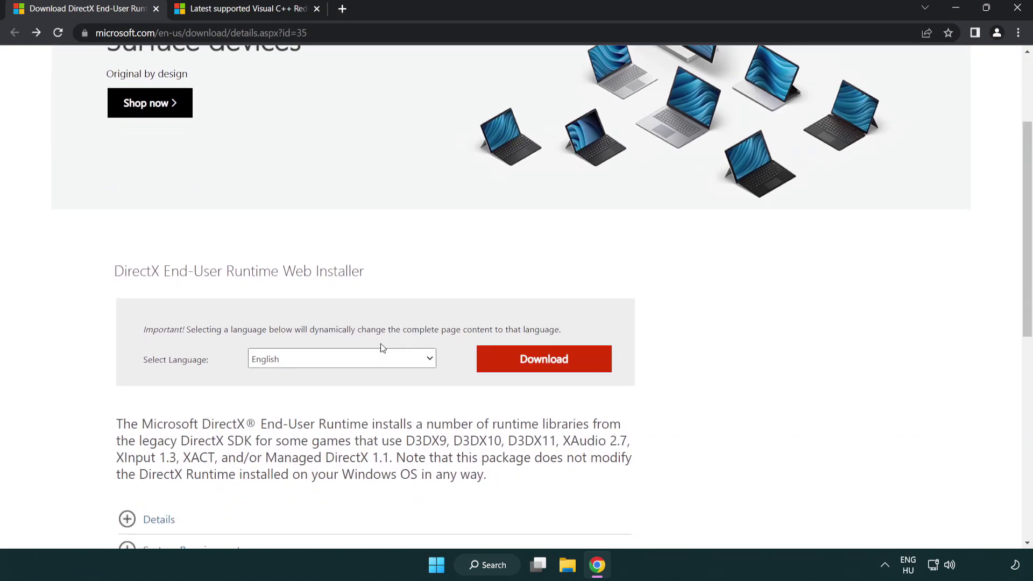
{"action": "left_click", "coordinate": [548, 369]}
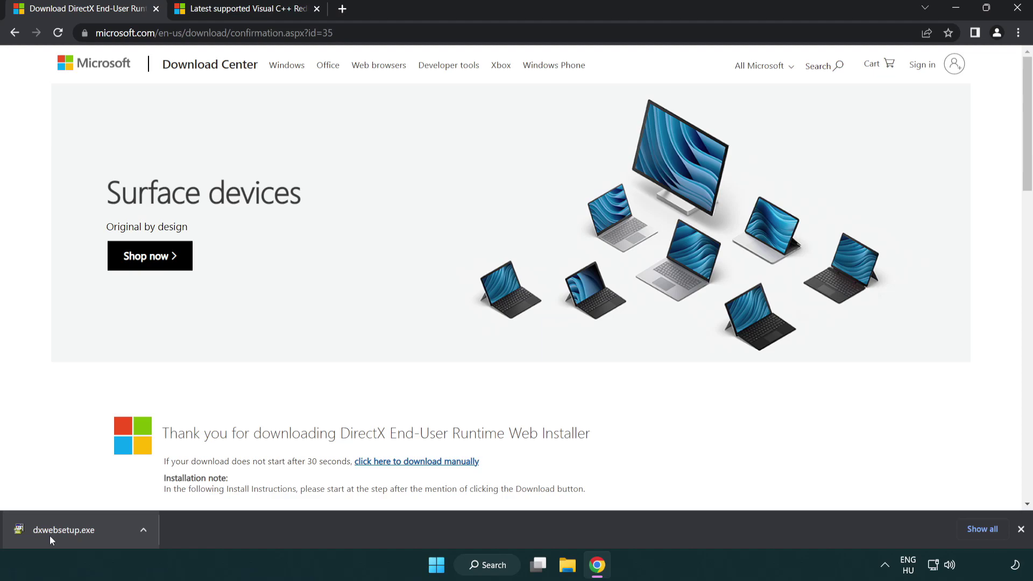
Step: Run dxwebsetup.exe, accept the licence, skip the Bing Bar, and finish DirectX Setup
{"action": "left_click", "coordinate": [67, 532]}
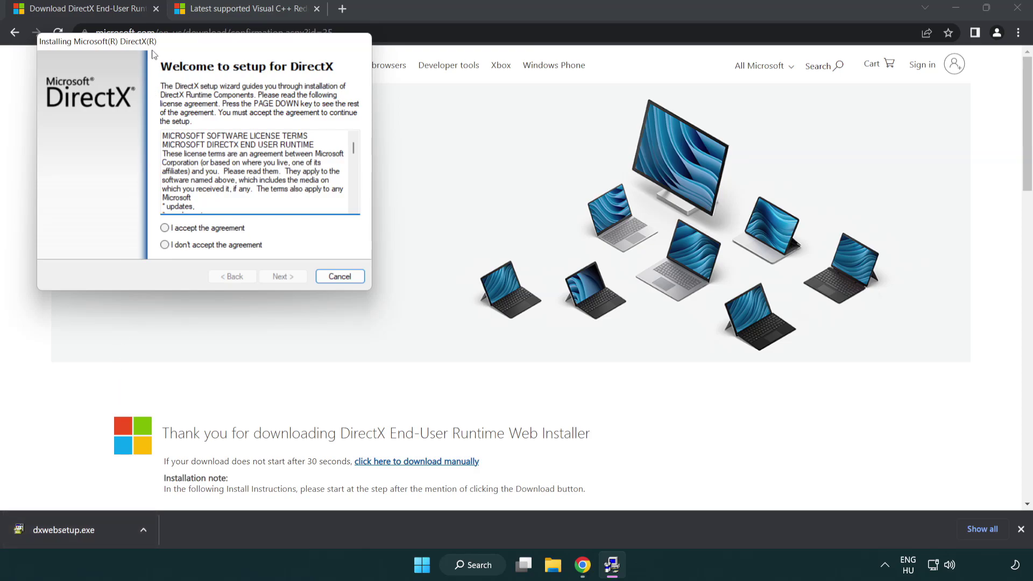
{"action": "left_click_drag", "start_coordinate": [156, 48], "coordinate": [454, 162]}
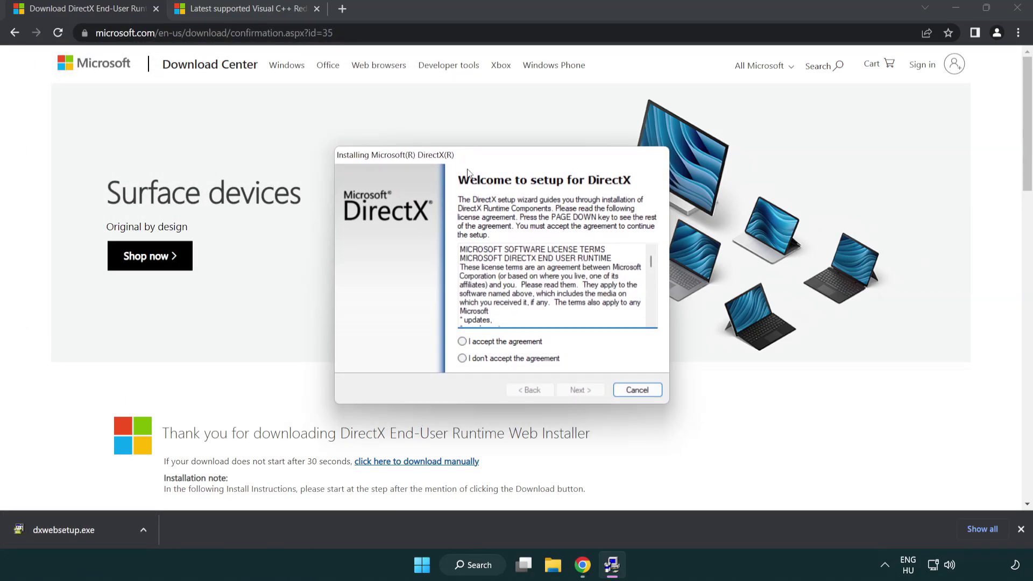
{"action": "left_click_drag", "start_coordinate": [652, 267], "coordinate": [651, 311]}
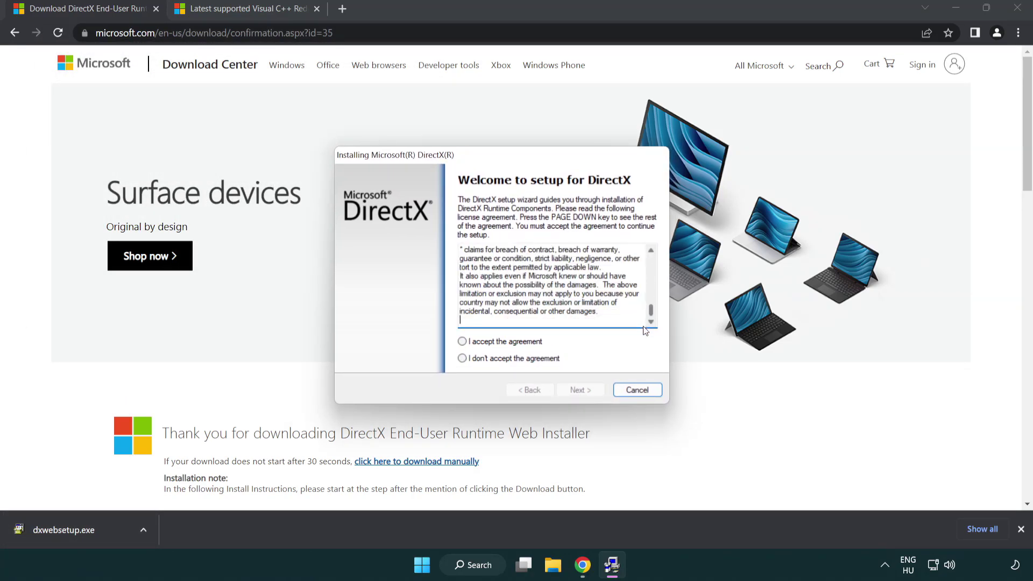
{"action": "left_click", "coordinate": [464, 345]}
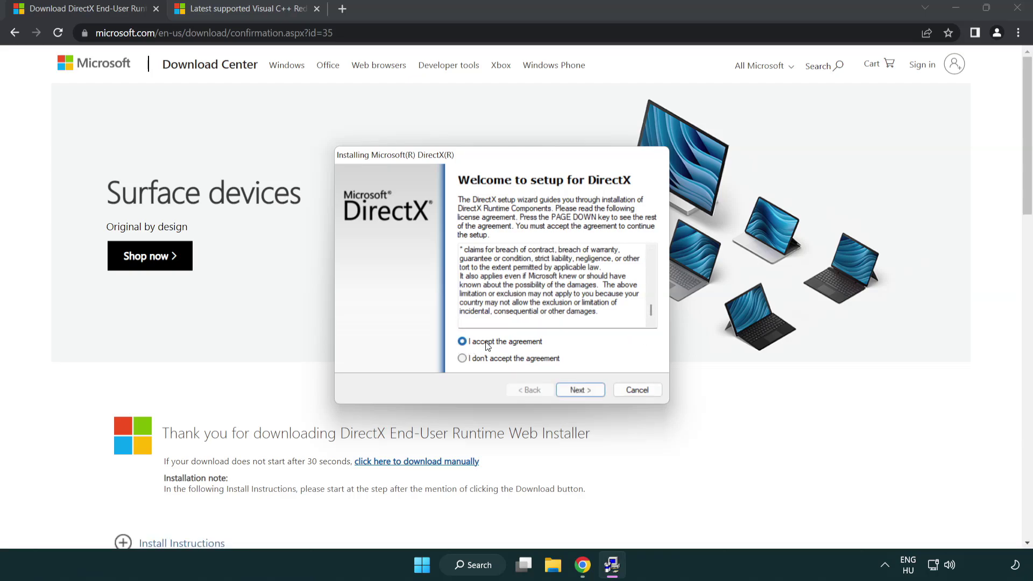
{"action": "left_click", "coordinate": [582, 391]}
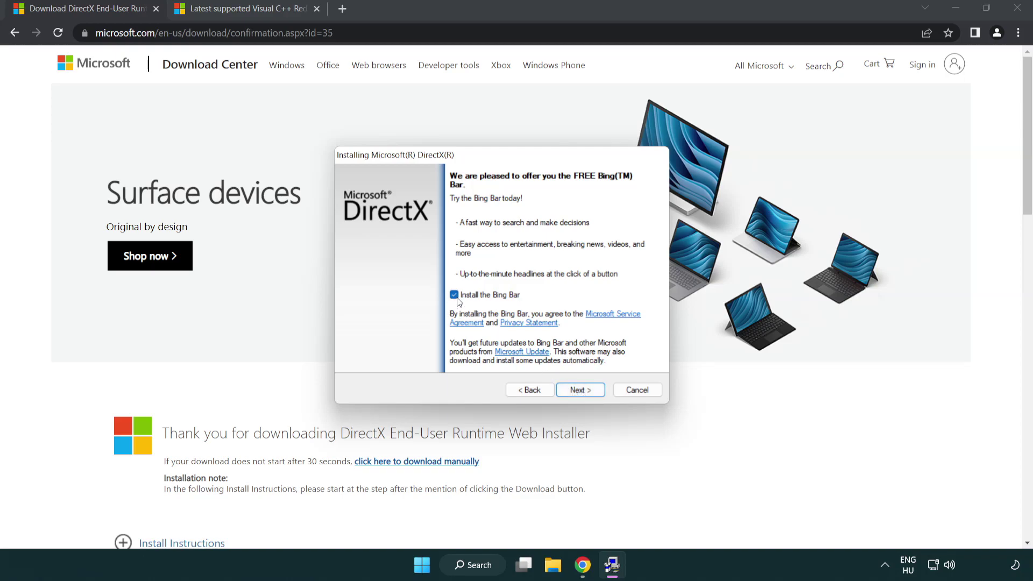
{"action": "left_click", "coordinate": [583, 388]}
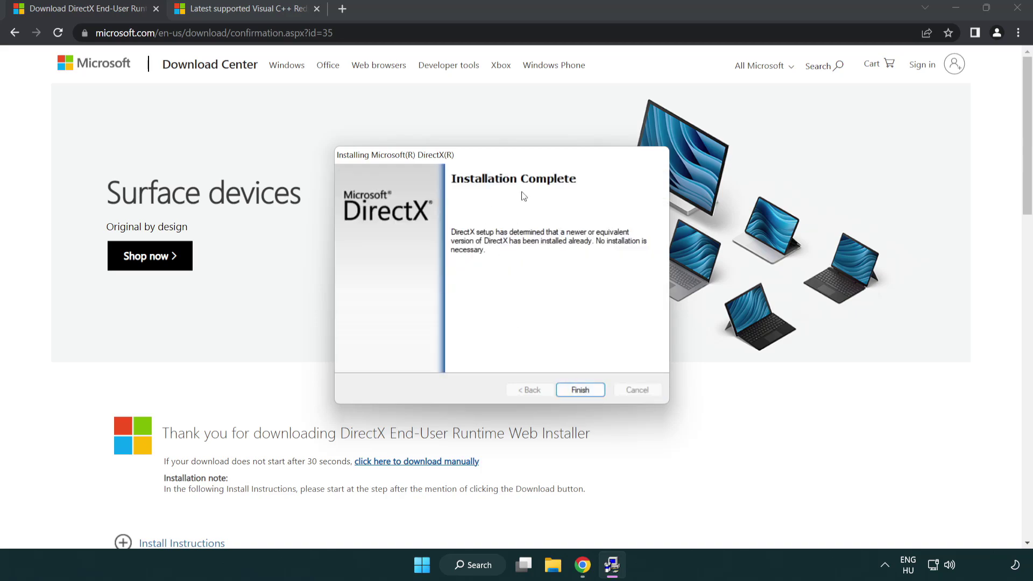
{"action": "left_click", "coordinate": [584, 395]}
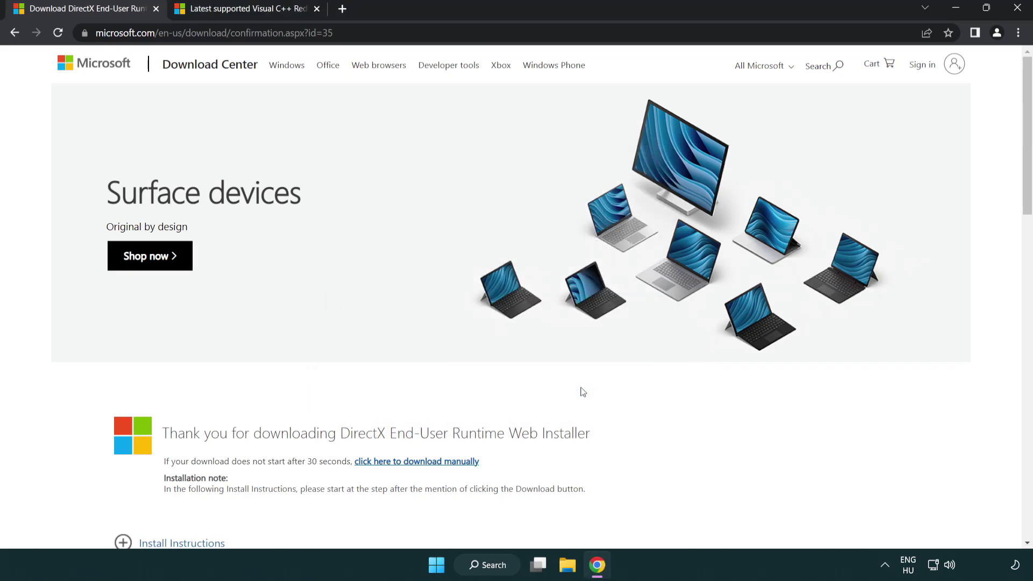
Step: Close the DirectX download tab and scroll to the latest supported Visual C++ downloads table
{"action": "left_click", "coordinate": [156, 9]}
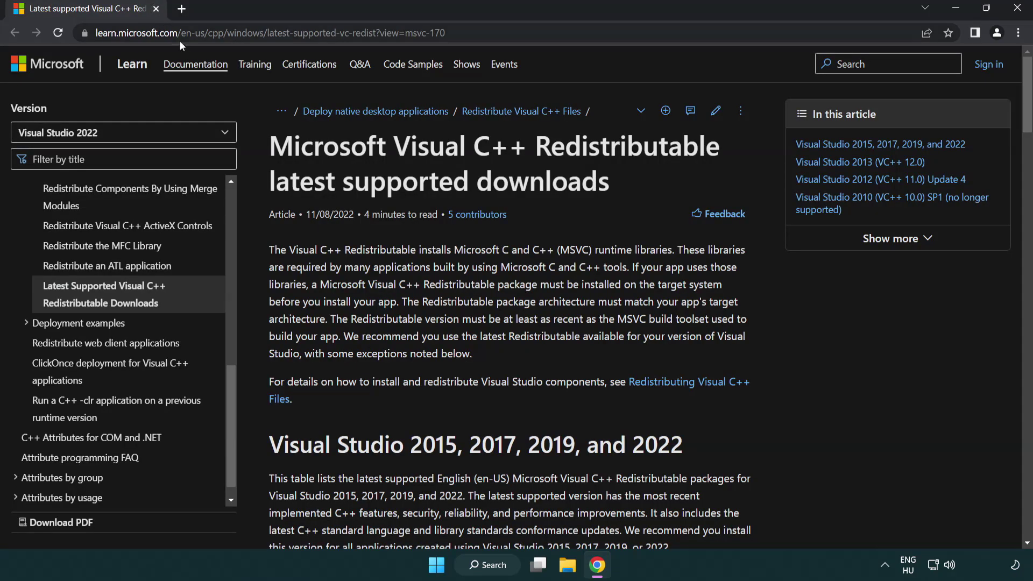
{"action": "left_click_drag", "start_coordinate": [446, 32], "coordinate": [360, 33]}
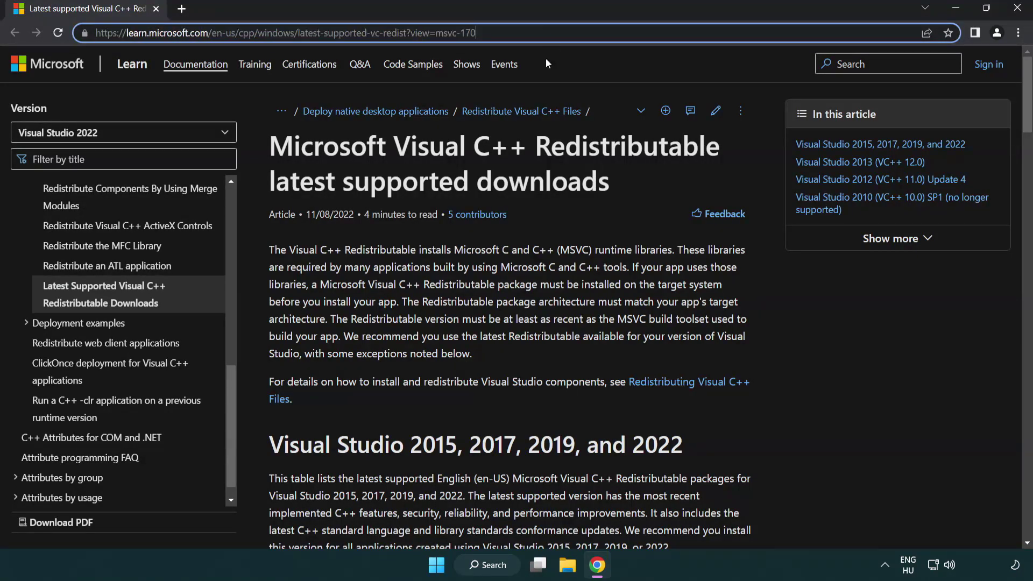
{"action": "left_click", "coordinate": [531, 171]}
{"action": "scroll", "coordinate": [533, 182], "scroll_direction": "down", "scroll_amount": 3}
{"action": "scroll", "coordinate": [533, 181], "scroll_direction": "down", "scroll_amount": 3}
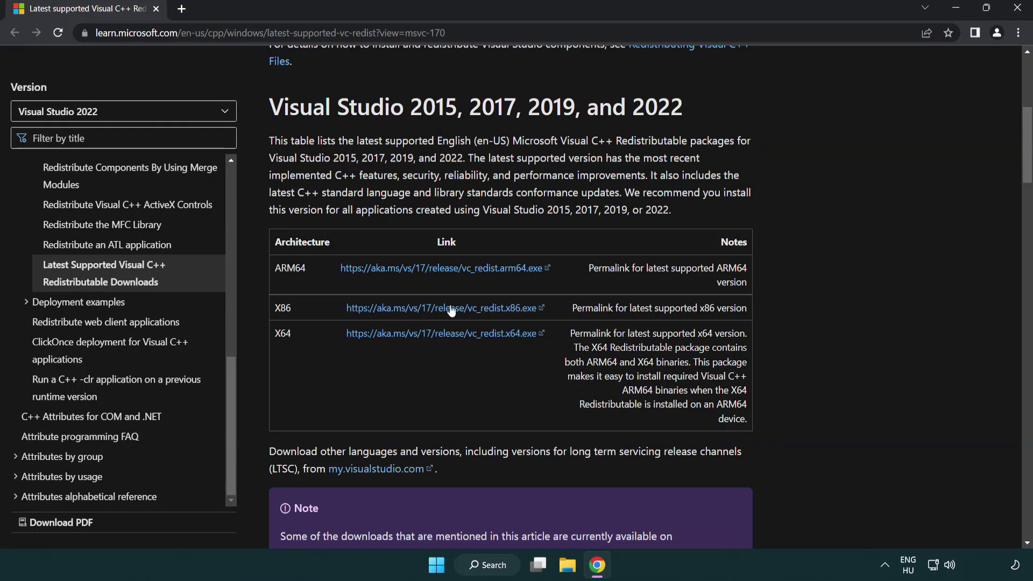
Step: Download the ARM64, x86 and x64 redistributables and launch VC_redist.arm64.exe
{"action": "left_click", "coordinate": [423, 268]}
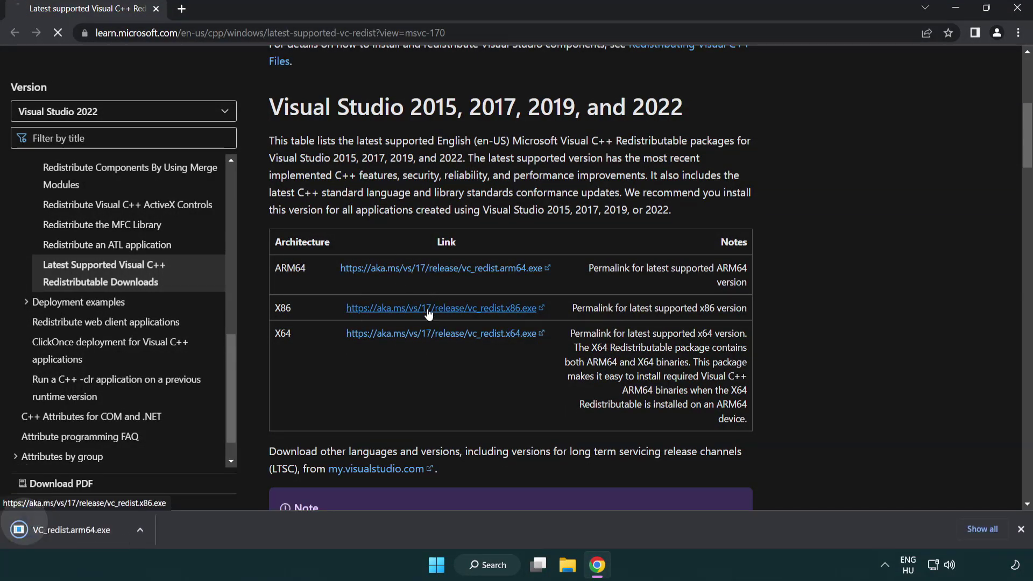
{"action": "left_click", "coordinate": [429, 310]}
{"action": "left_click", "coordinate": [431, 335]}
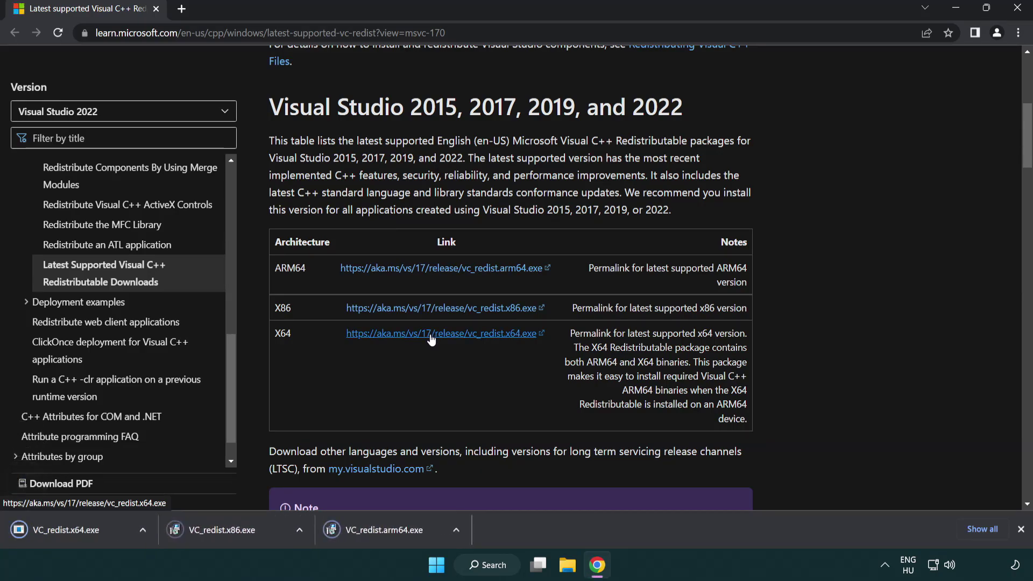
{"action": "left_click", "coordinate": [394, 538]}
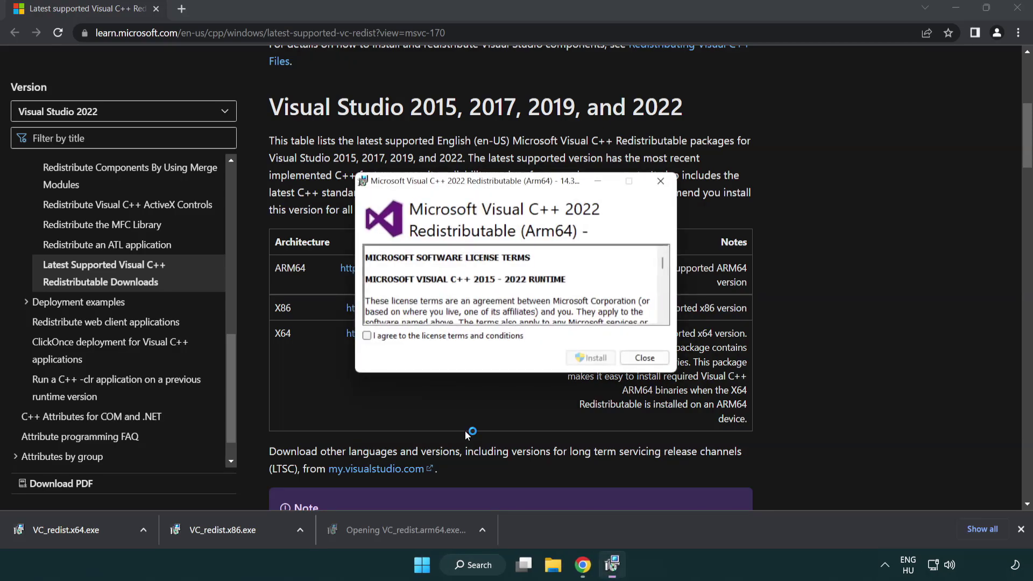
Step: Agree to the terms and try installing the Arm64 redistributable, dismissing the unsupported-processor failure
{"action": "left_click_drag", "start_coordinate": [659, 260], "coordinate": [670, 311]}
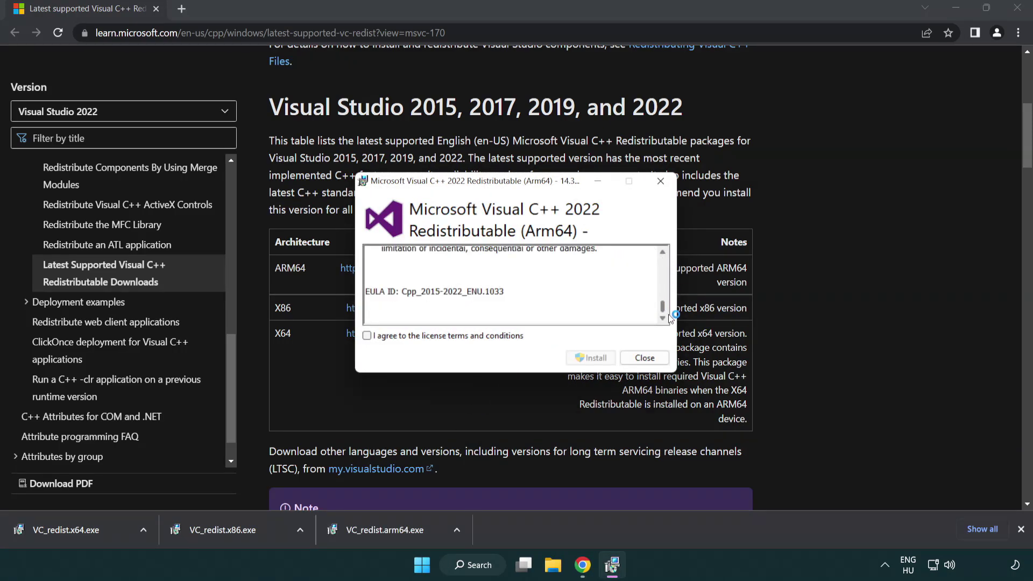
{"action": "left_click", "coordinate": [370, 336]}
{"action": "left_click", "coordinate": [576, 357]}
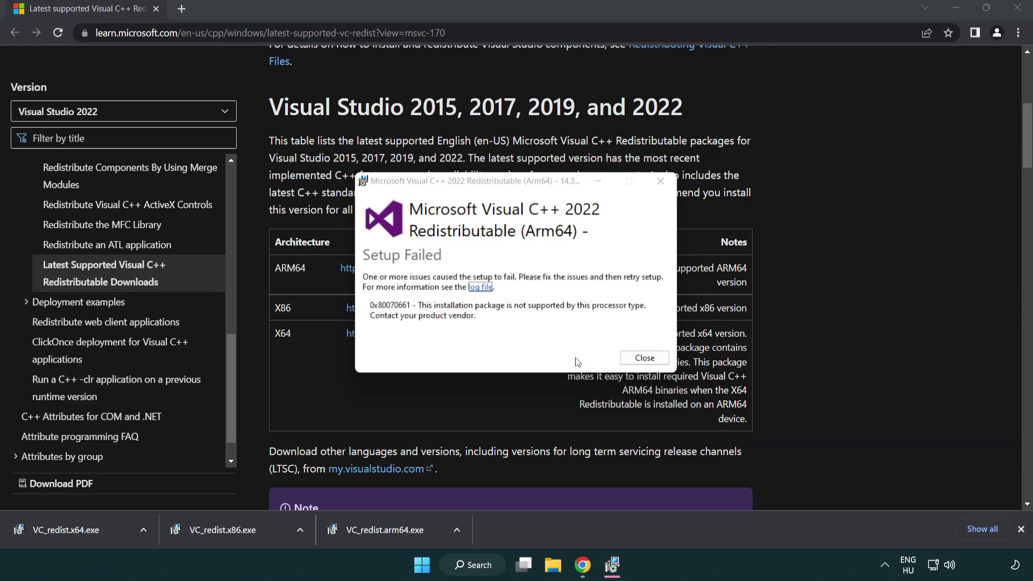
{"action": "left_click", "coordinate": [644, 358]}
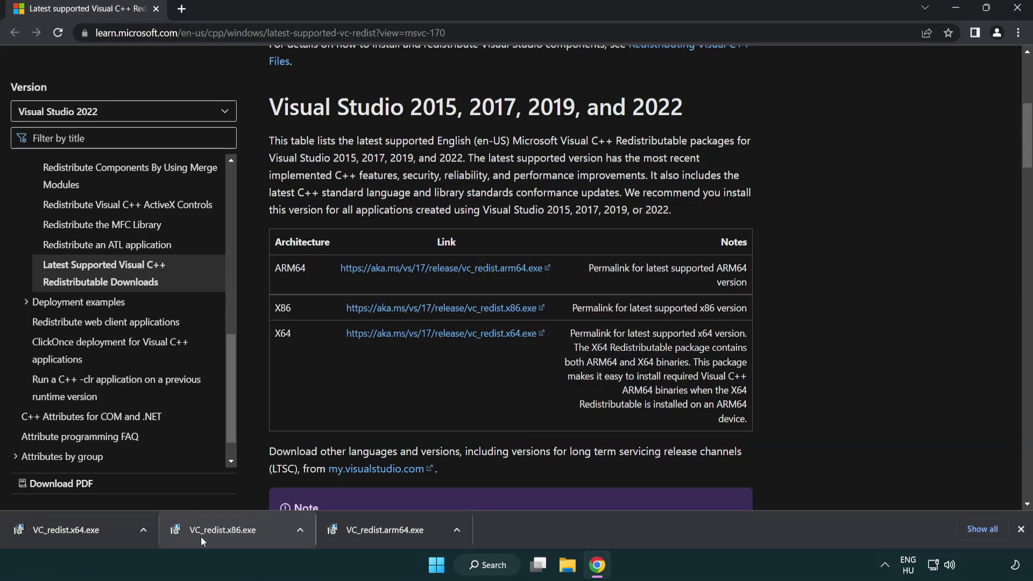
{"action": "left_click", "coordinate": [230, 535]}
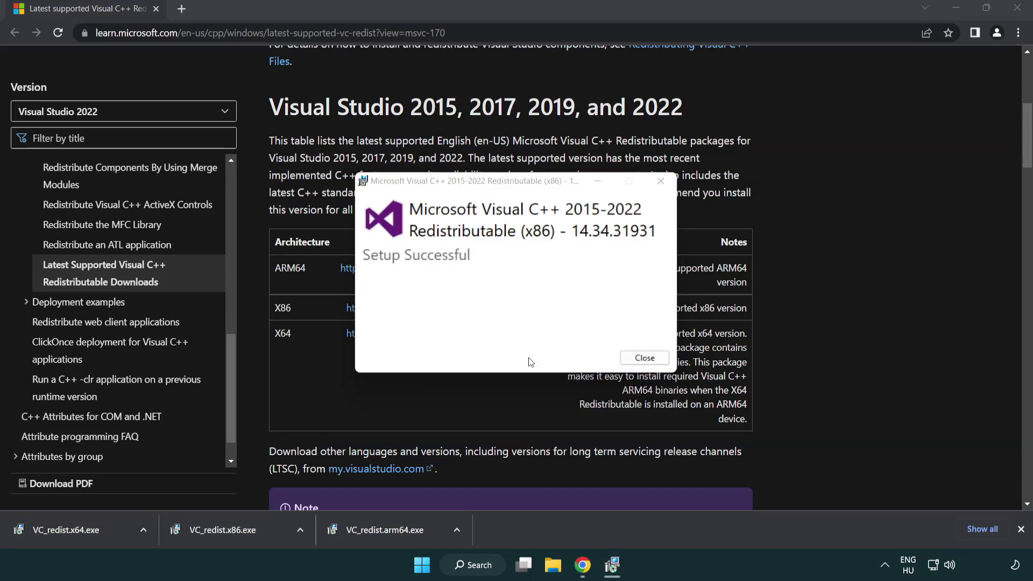
{"action": "left_click", "coordinate": [646, 361]}
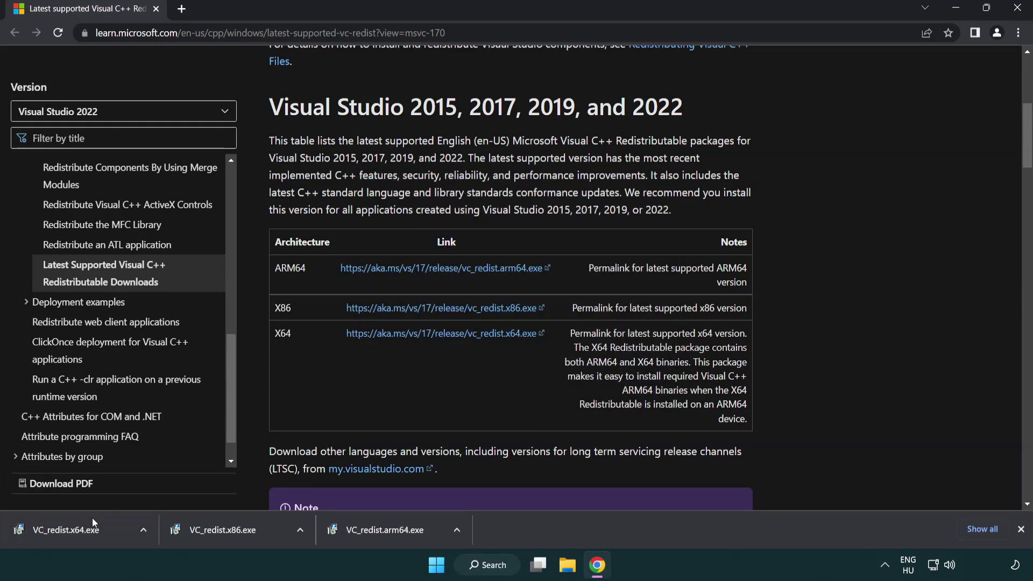
{"action": "left_click", "coordinate": [77, 527]}
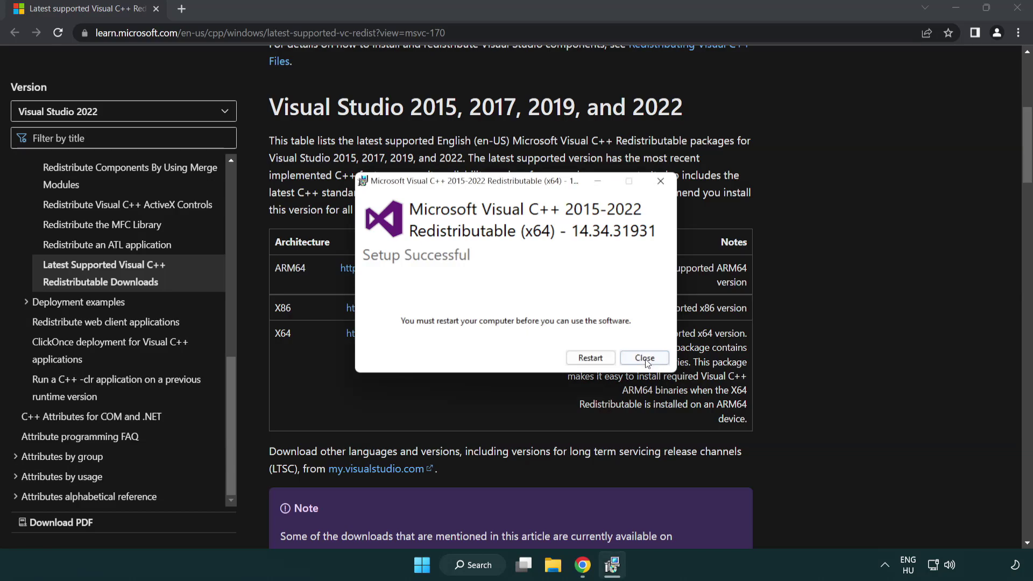
{"action": "left_click", "coordinate": [644, 358]}
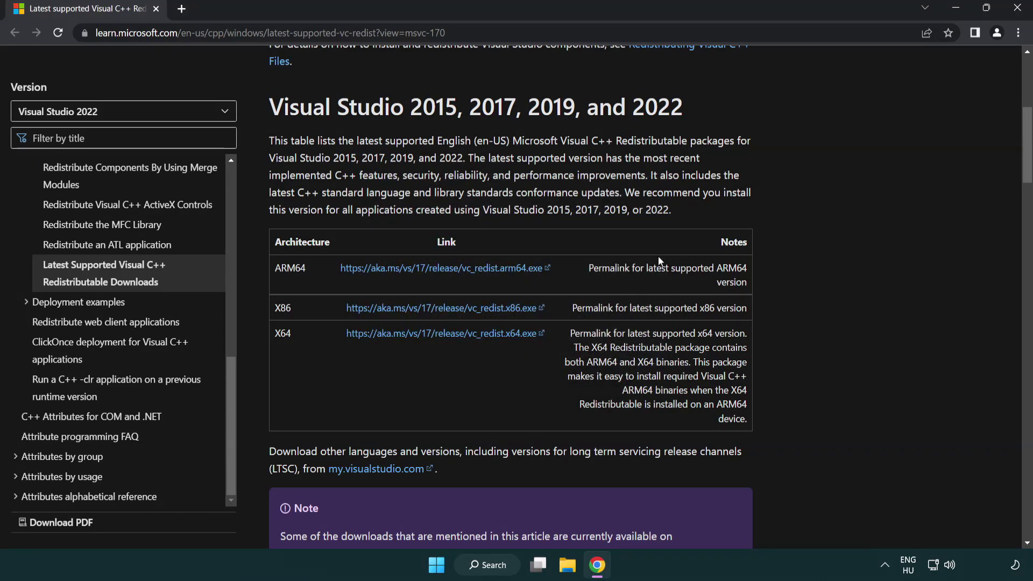
Step: Close Chrome and open Command Prompt as administrator via a cmd search, centred on screen
{"action": "left_click", "coordinate": [1018, 10]}
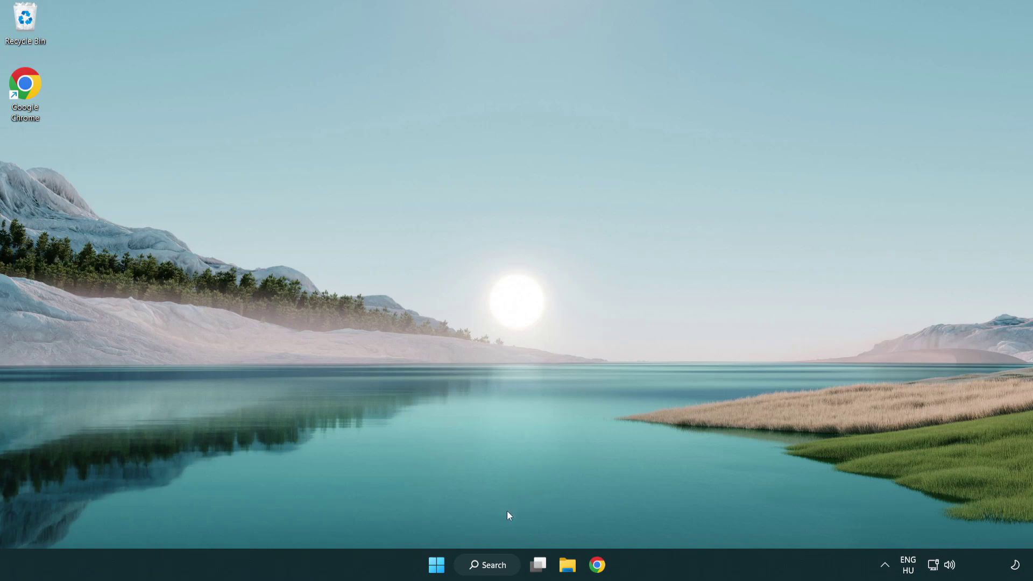
{"action": "left_click", "coordinate": [482, 568]}
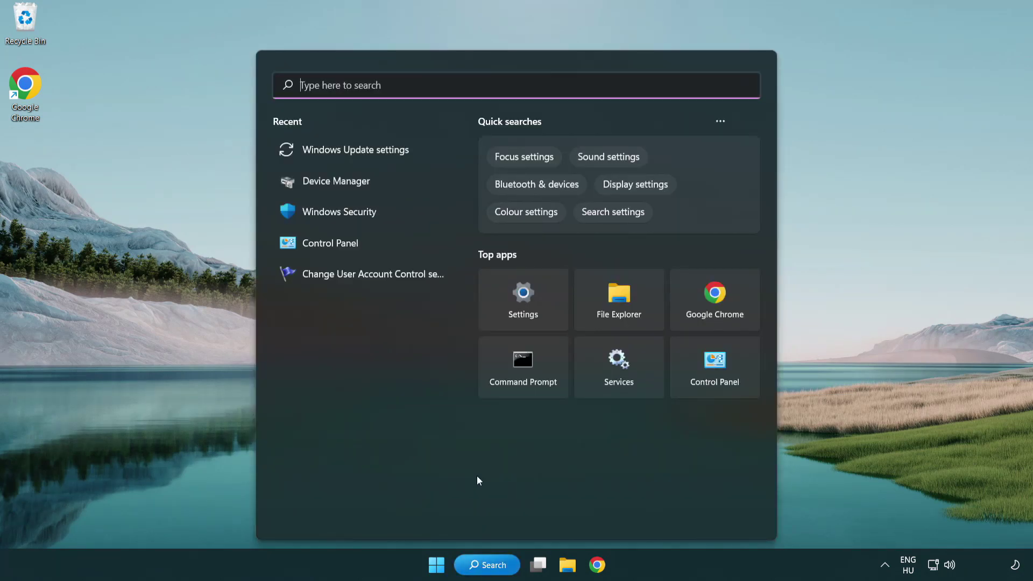
{"action": "type", "text": "cmd"}
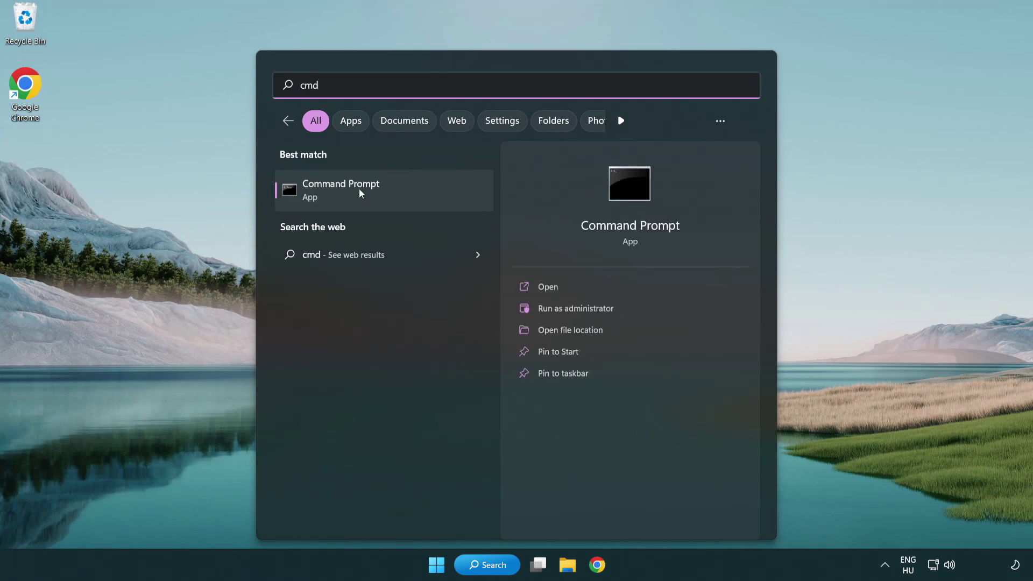
{"action": "right_click", "coordinate": [395, 196]}
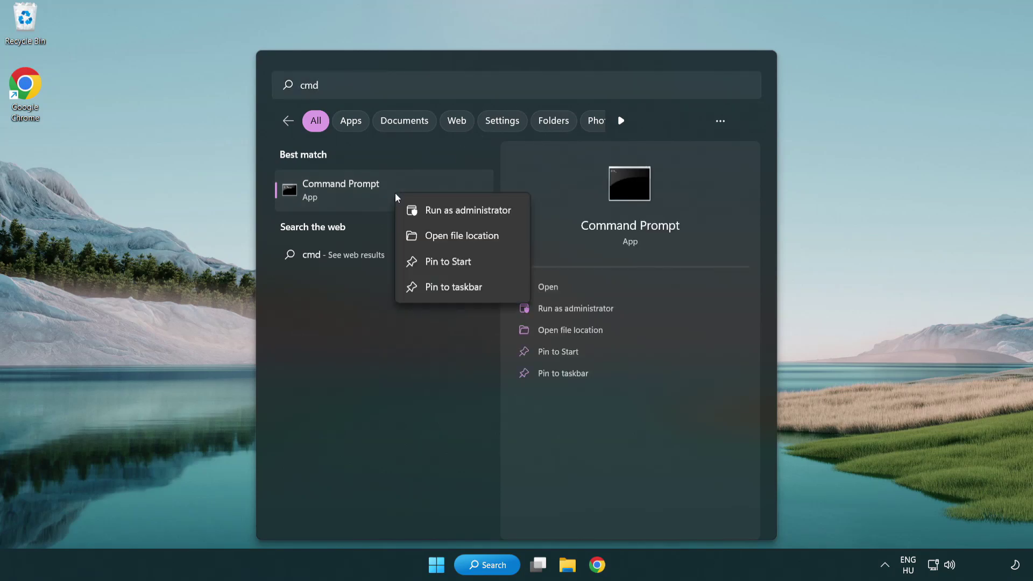
{"action": "left_click", "coordinate": [465, 211]}
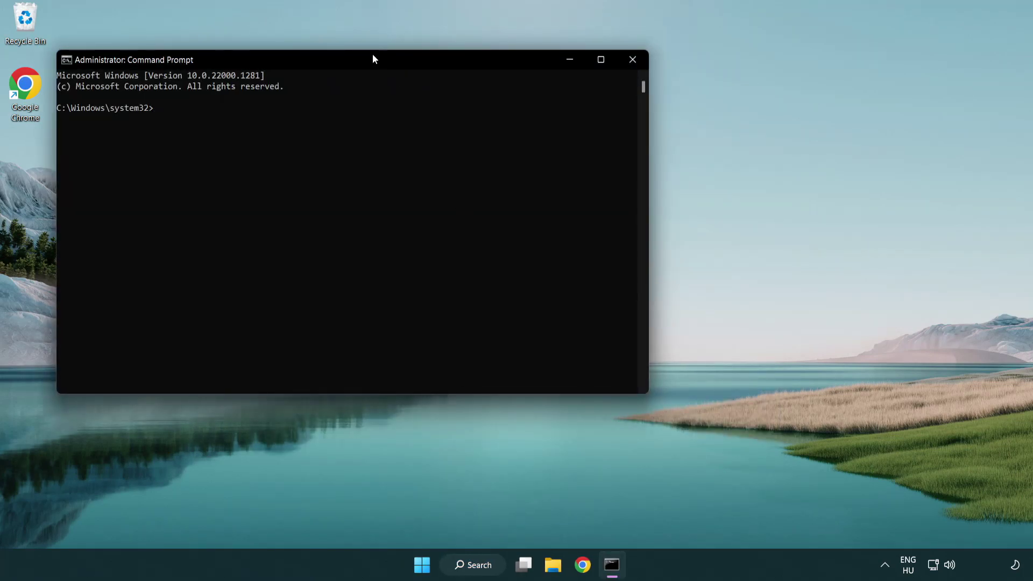
{"action": "left_click_drag", "start_coordinate": [375, 59], "coordinate": [521, 110]}
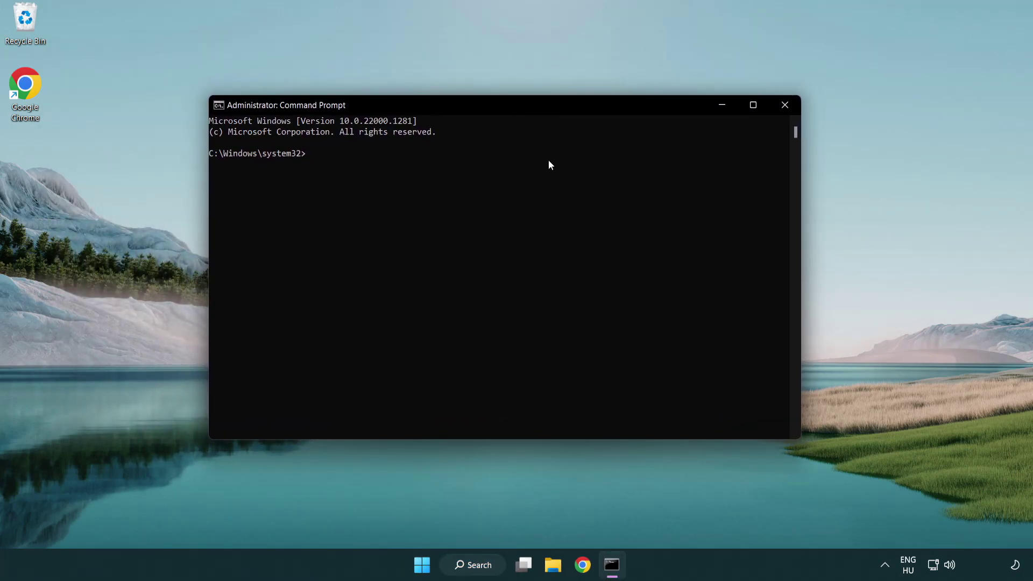
Step: Run sfc /scannow and let verification reach 100% with no integrity violations
{"action": "type", "text": "sfc"}
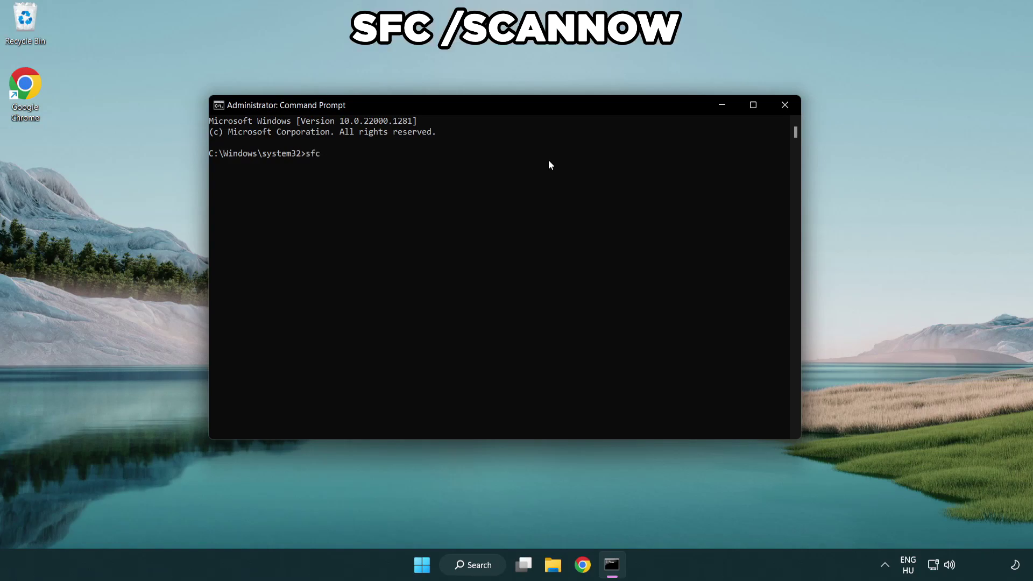
{"action": "type", "text": " /scannow"}
{"action": "key", "text": "Return"}
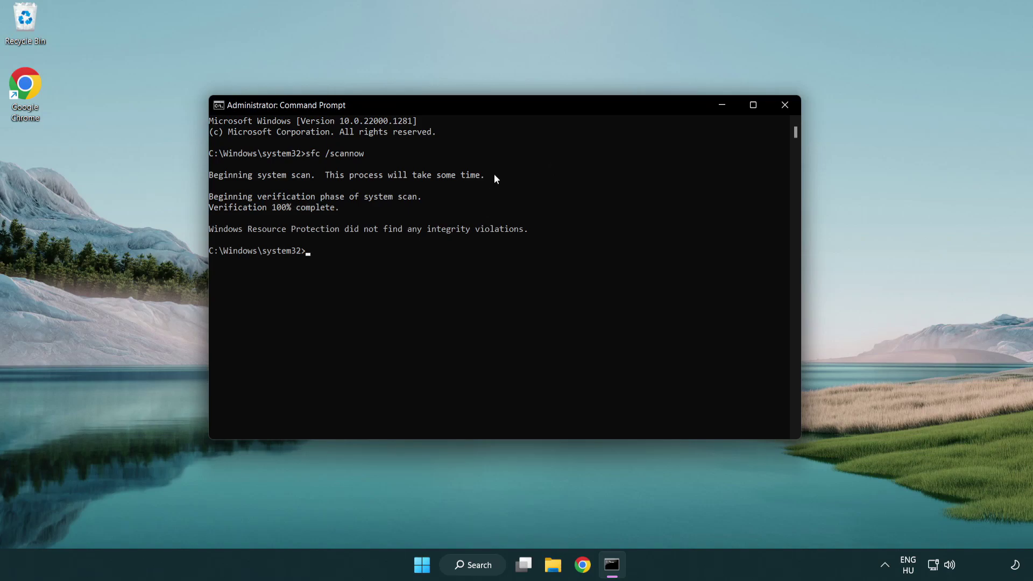
Step: Close Command Prompt and bring up the Start menu power options showing Restart
{"action": "left_click", "coordinate": [787, 107]}
{"action": "left_click", "coordinate": [436, 565]}
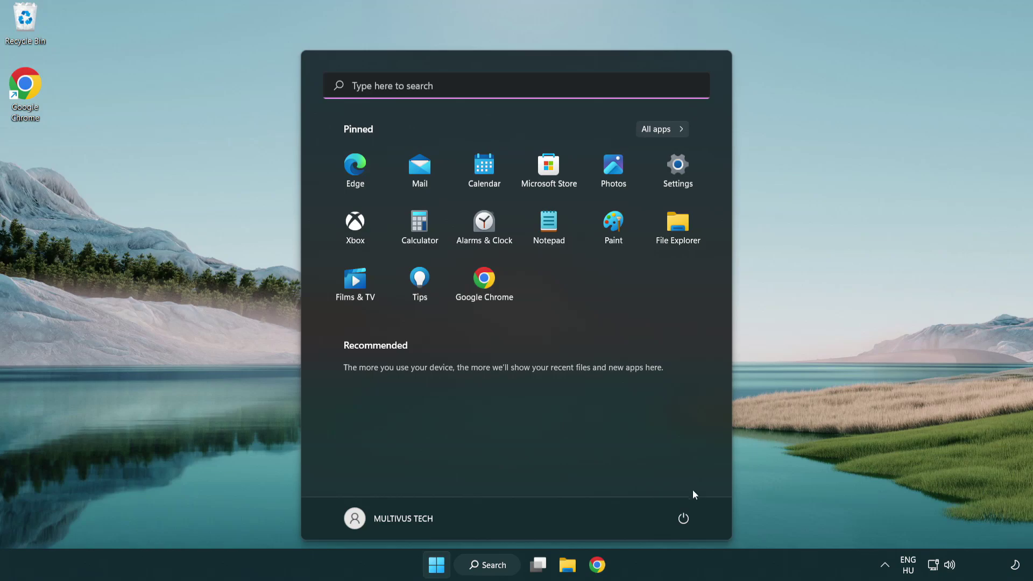
{"action": "left_click", "coordinate": [684, 516]}
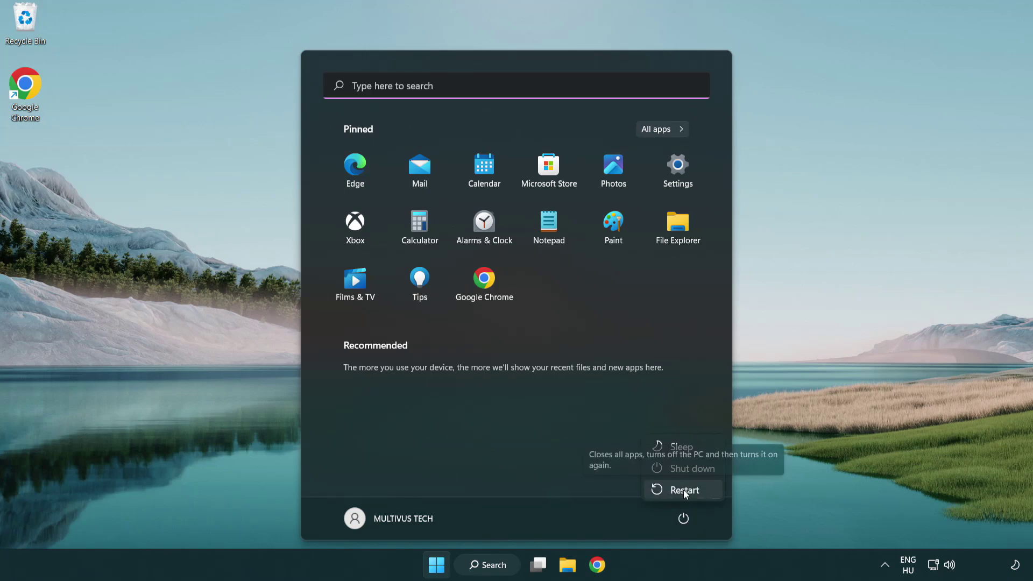